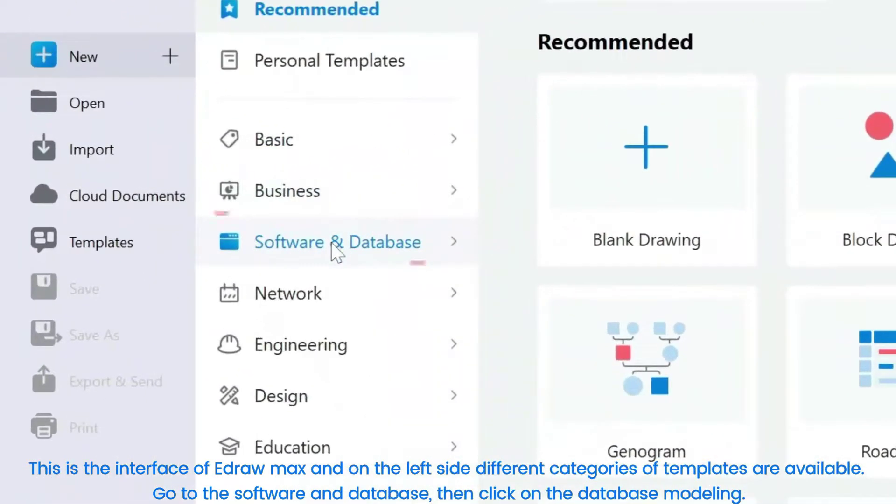
# Step: Create a blank Chen ERD drawing from the Software & Database category's Database Modeling templates
pyautogui.click(336, 252)
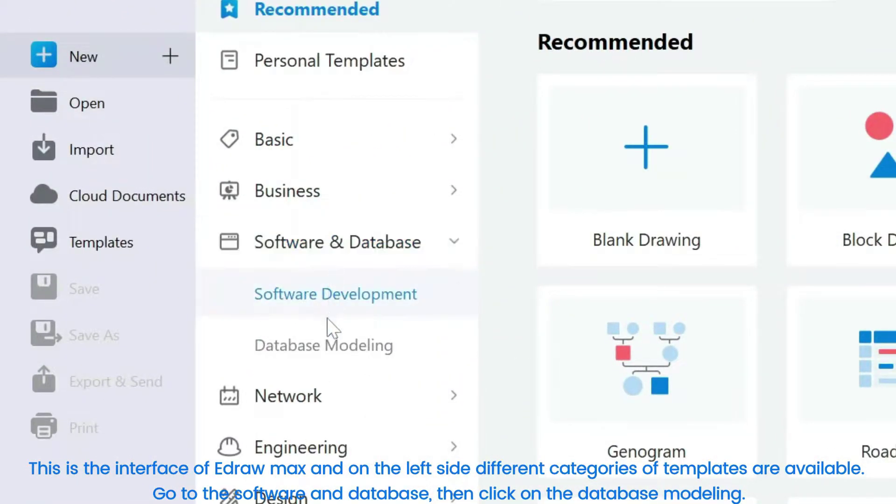
pyautogui.click(327, 349)
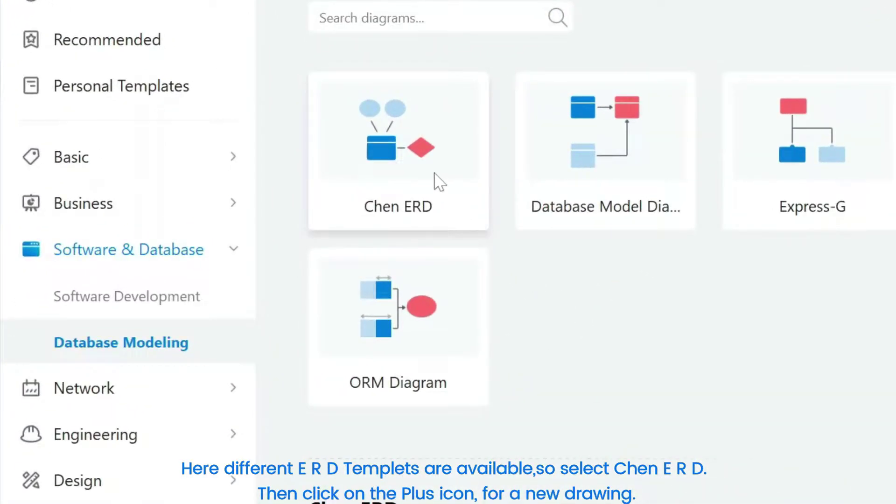
pyautogui.click(439, 182)
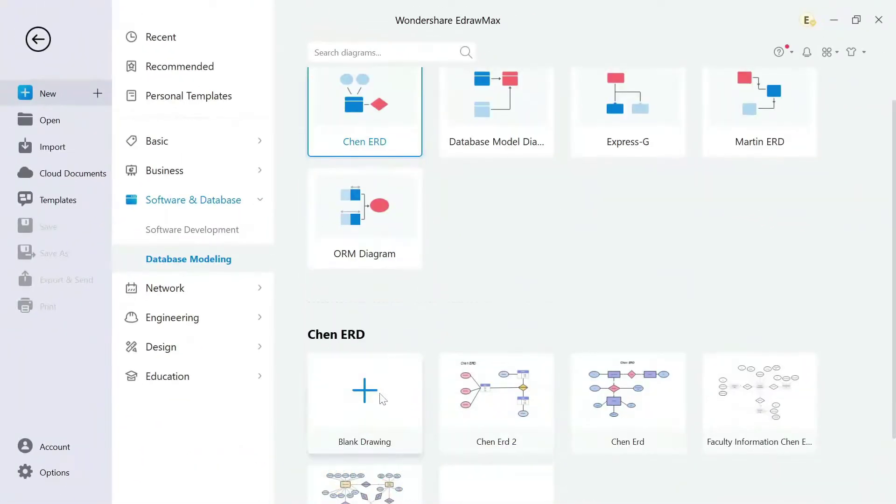
pyautogui.click(378, 401)
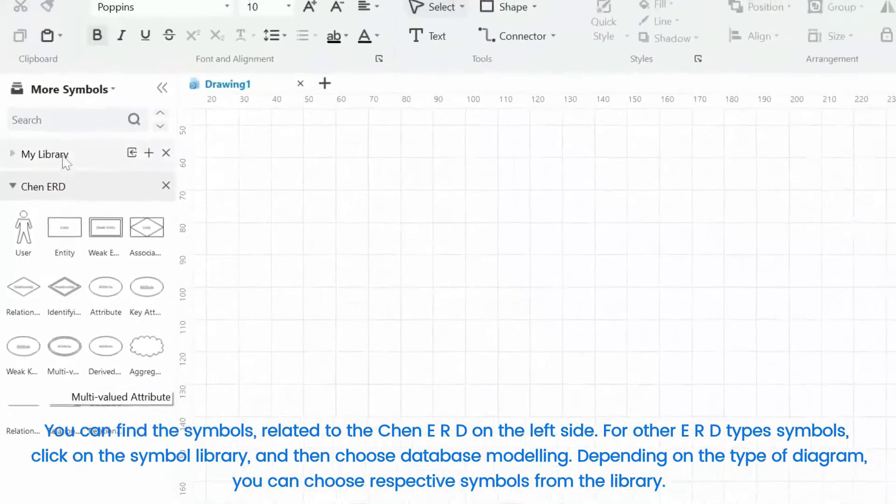
# Step: Look through the symbol libraries available under Database Modeling, including Entity Relationship, Express-G, Martin ERD and ORM Diagram
pyautogui.click(28, 127)
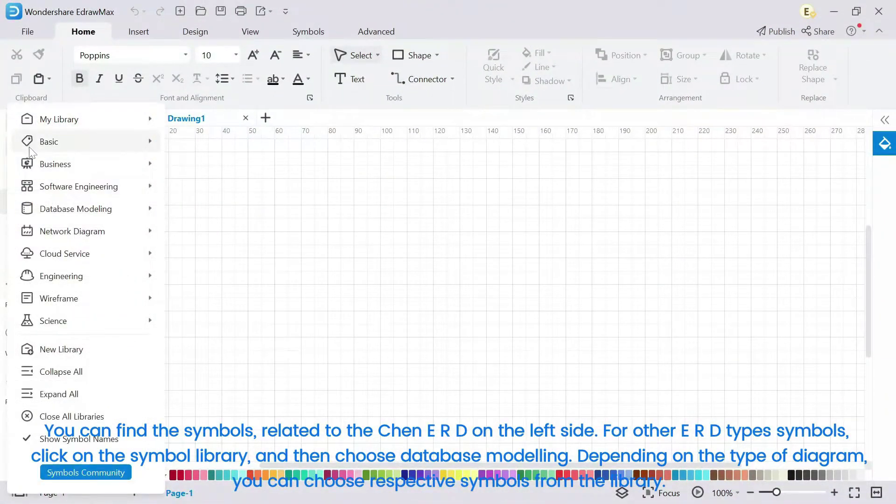
pyautogui.moveTo(56, 210)
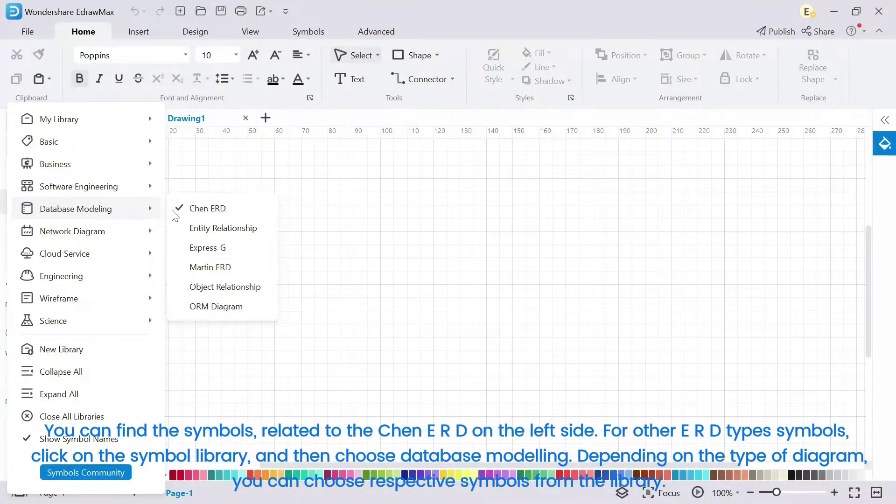
pyautogui.moveTo(209, 214)
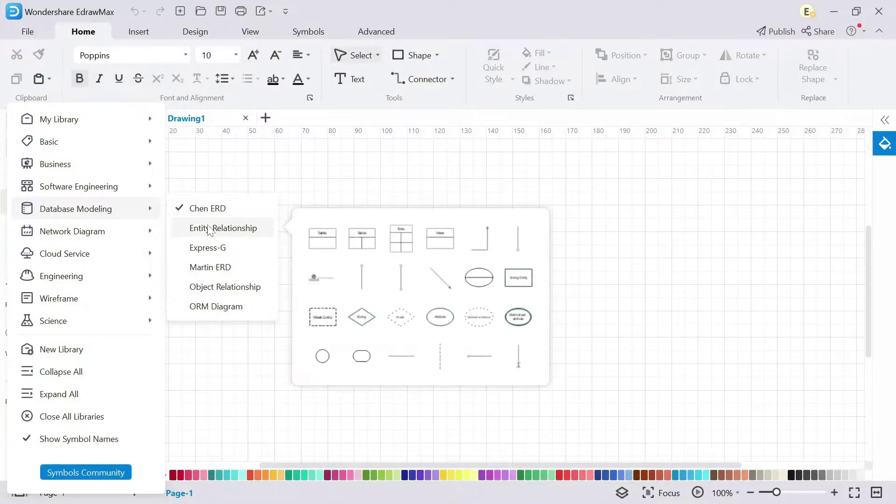
pyautogui.moveTo(211, 247)
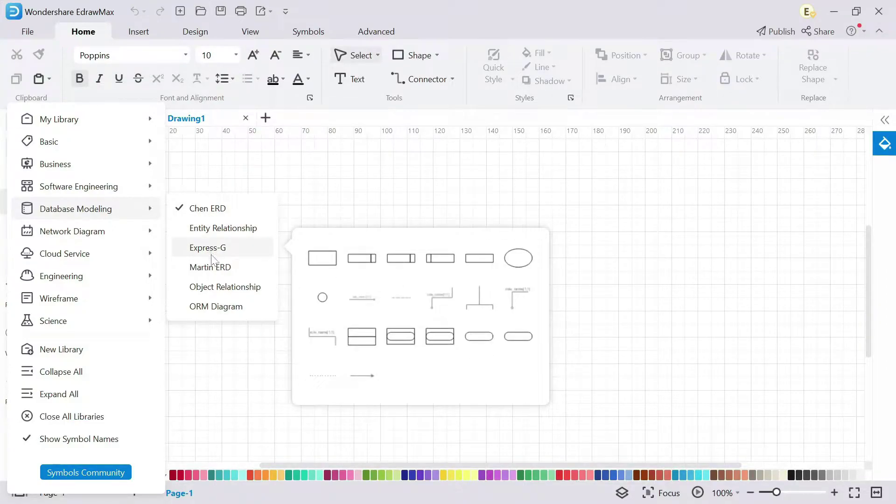
pyautogui.moveTo(215, 281)
pyautogui.moveTo(219, 308)
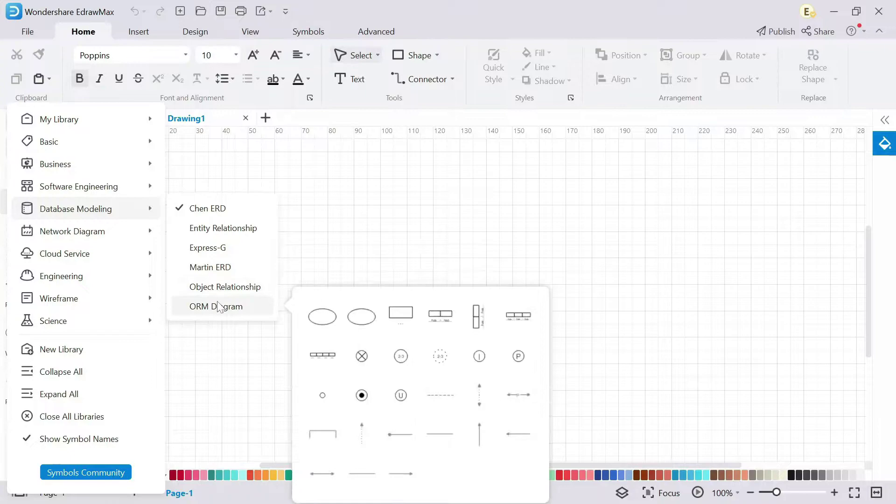
pyautogui.click(227, 346)
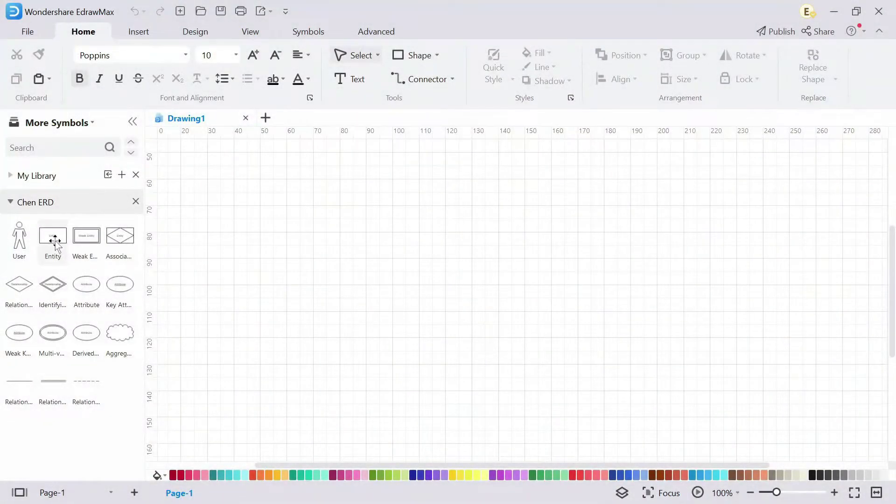
# Step: Try placing sample Entity, Relationship and attribute symbols one below another on the page
pyautogui.moveTo(55, 243); pyautogui.dragTo(245, 221)
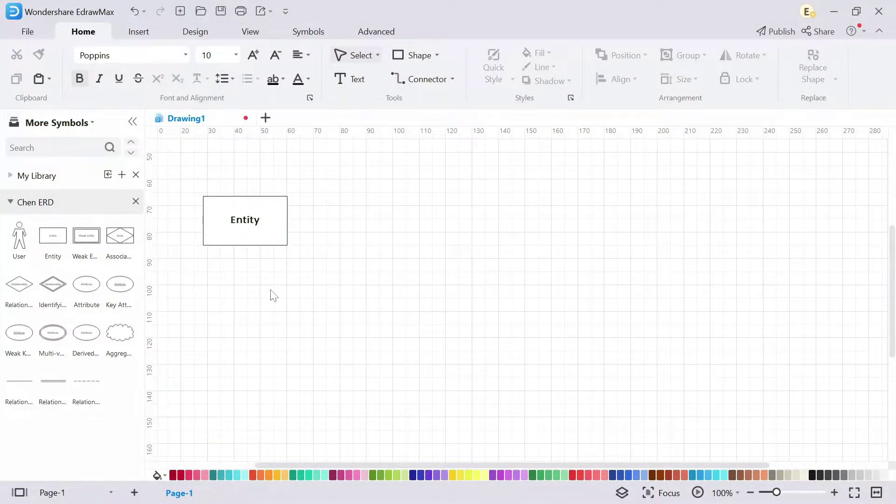
pyautogui.moveTo(32, 302); pyautogui.dragTo(248, 303)
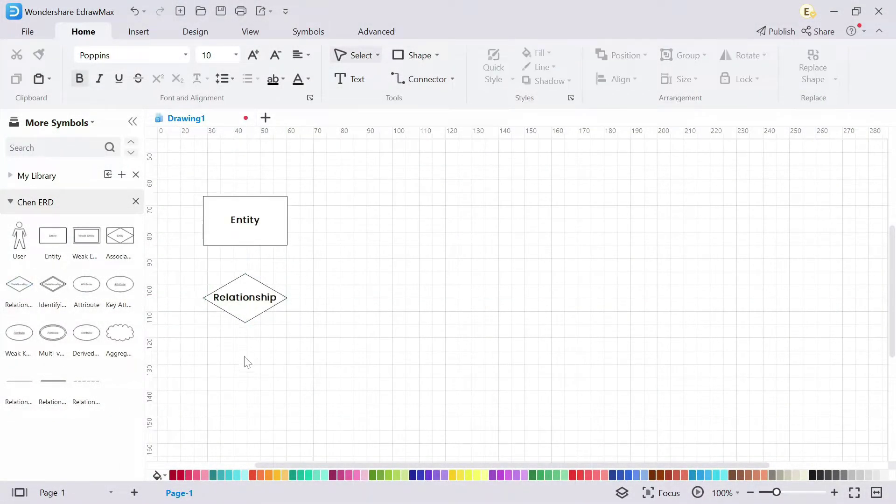
pyautogui.moveTo(19, 333); pyautogui.dragTo(254, 383)
pyautogui.click(382, 390)
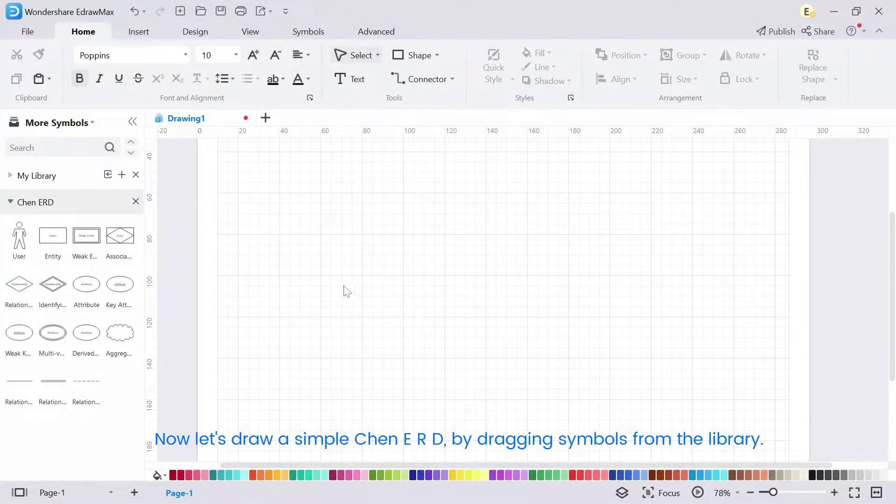
# Step: Place an Entity symbol in the upper left part of the page and label it Bank Account
pyautogui.moveTo(53, 235); pyautogui.dragTo(366, 248)
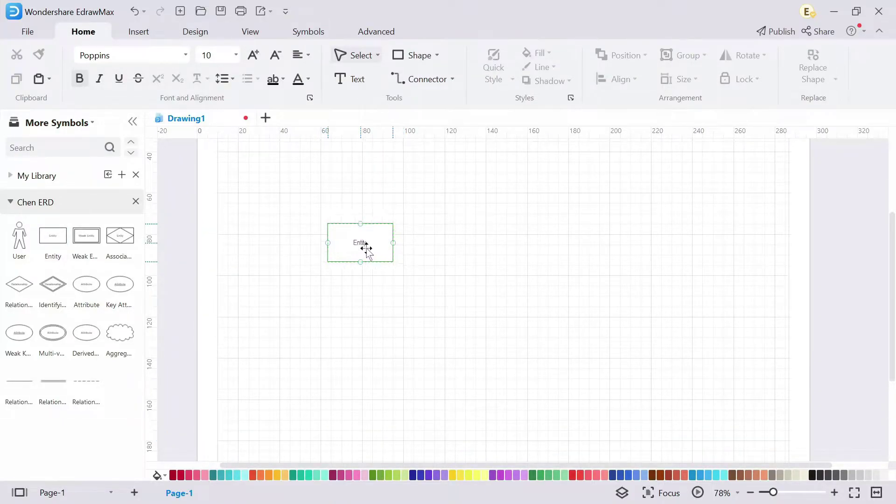
pyautogui.doubleClick(361, 243)
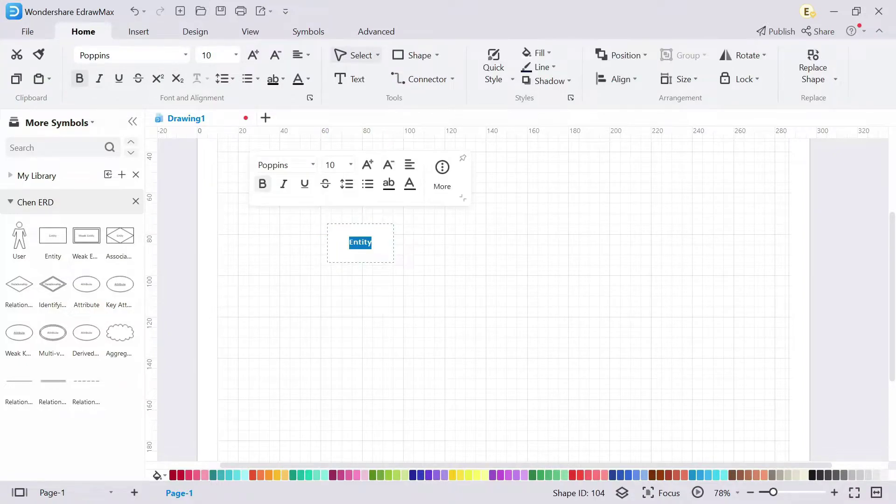
pyautogui.write('Bank Ac')
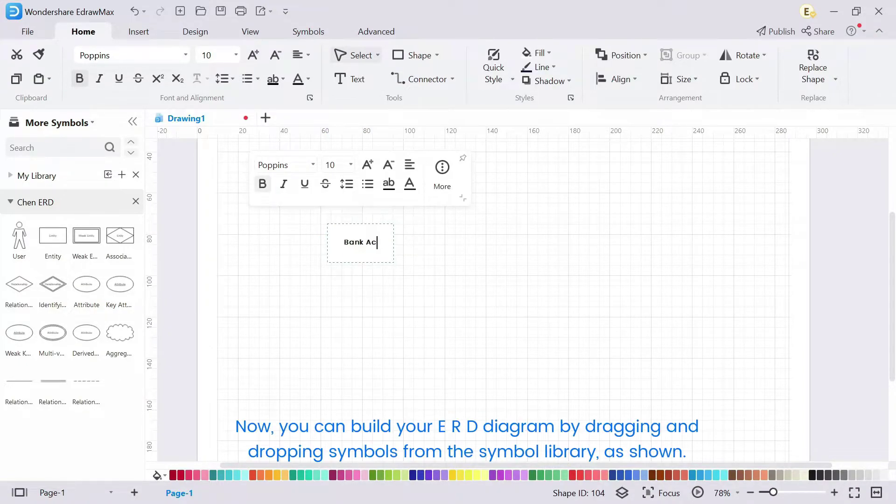
pyautogui.write('count')
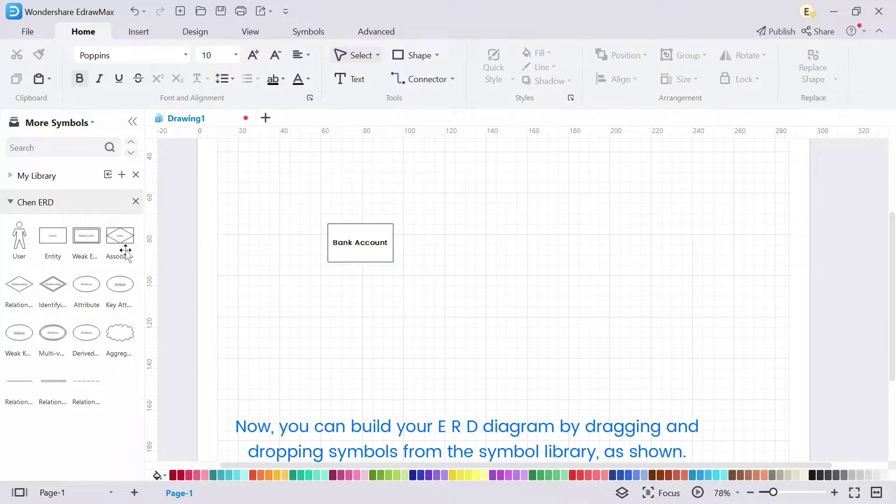
# Step: Add an Entity symbol labelled Customer far to the right of the Bank Account entity
pyautogui.moveTo(53, 235); pyautogui.dragTo(741, 236)
pyautogui.doubleClick(738, 235)
pyautogui.write('Customer')
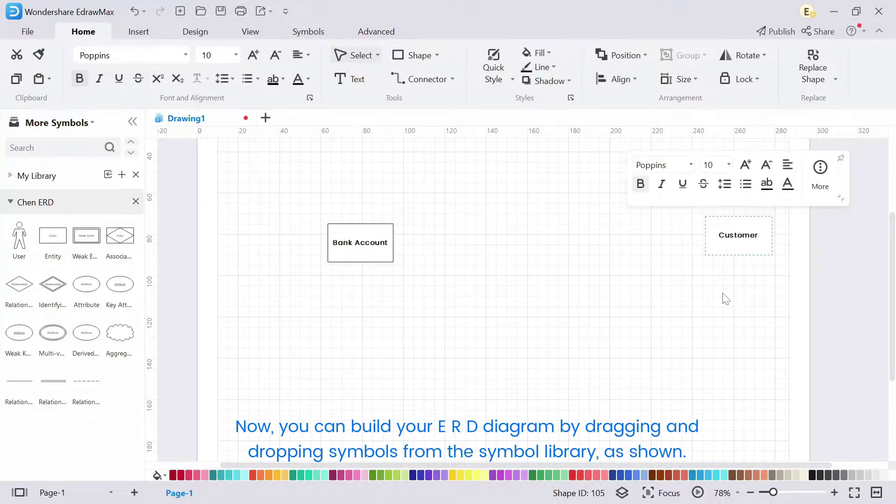
pyautogui.click(725, 298)
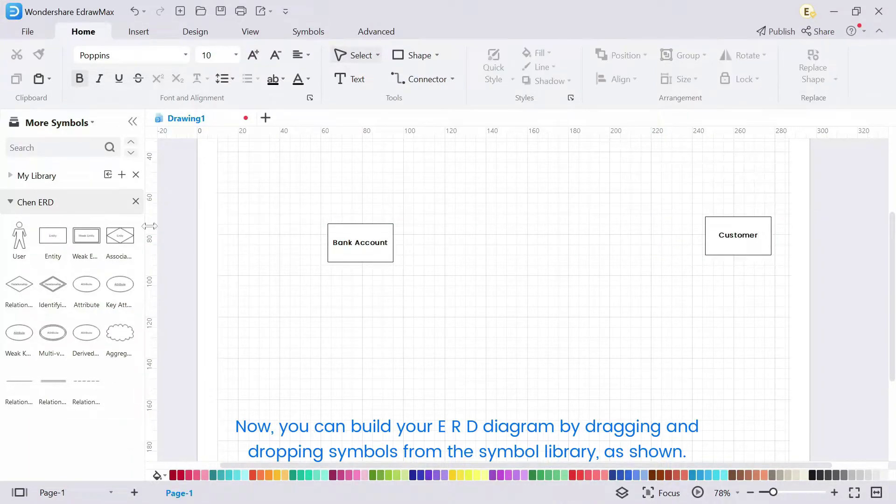
# Step: Add an Entity symbol below and to the left of the Bank Account entity and label it Bnak
pyautogui.moveTo(53, 236); pyautogui.dragTo(267, 382)
pyautogui.doubleClick(265, 380)
pyautogui.write('Bnak')
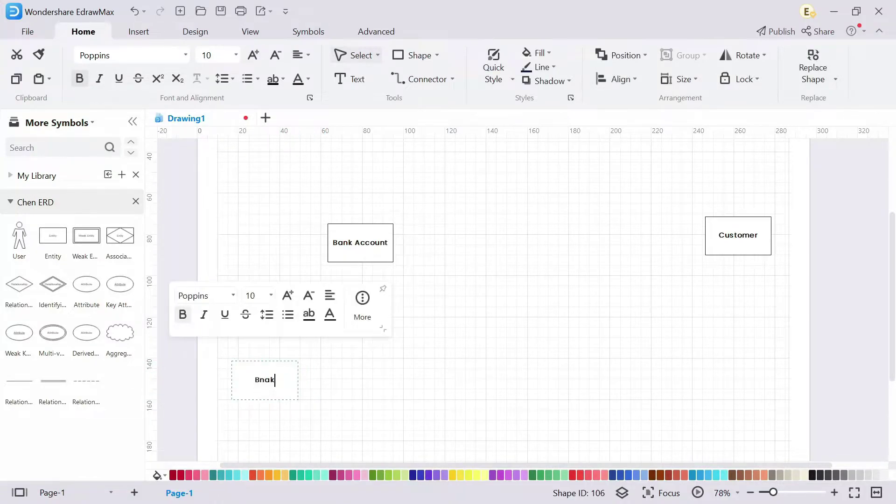
# Step: Add an Entity symbol labelled Transaction in the lower right part of the page, level with the Bnak entity
pyautogui.moveTo(528, 378); pyautogui.dragTo(466, 330)
pyautogui.moveTo(53, 236); pyautogui.dragTo(541, 334)
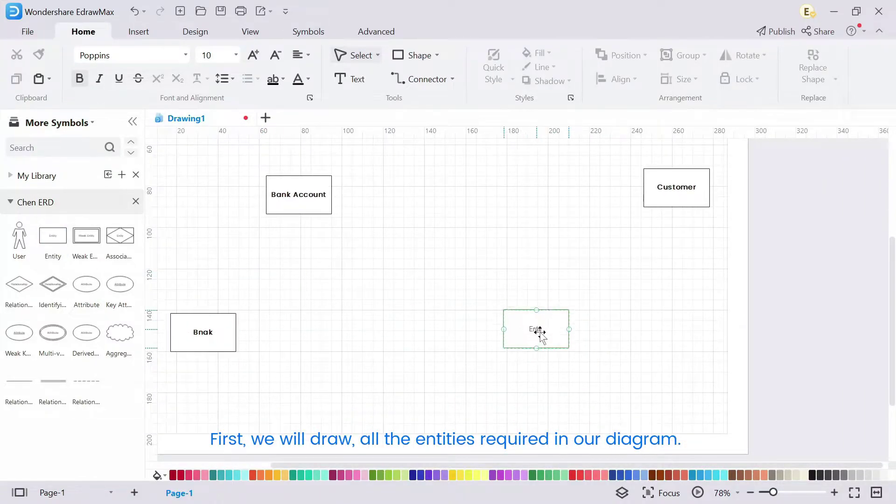
pyautogui.doubleClick(537, 329)
pyautogui.write('Transaction')
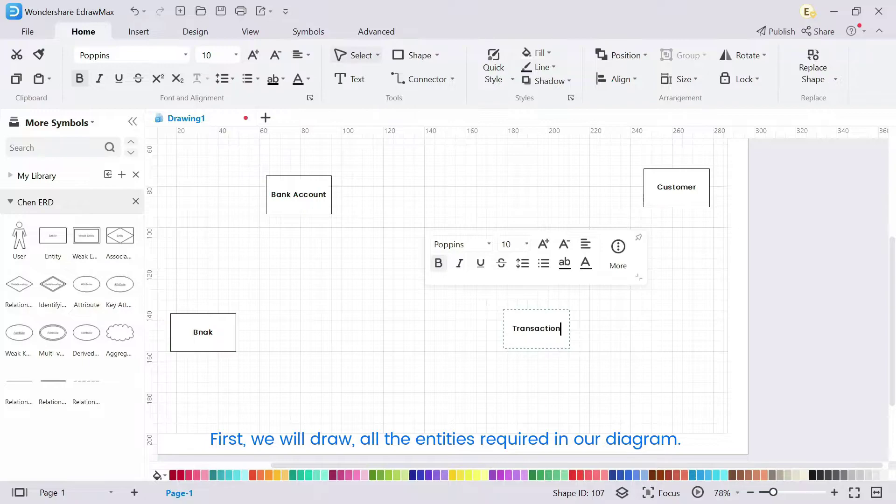
pyautogui.click(456, 350)
# Step: Place a Relationship diamond to the left of the Bank Account entity, level with it, and label it Has
pyautogui.moveTo(456, 350); pyautogui.dragTo(520, 371)
pyautogui.moveTo(19, 284); pyautogui.dragTo(281, 228)
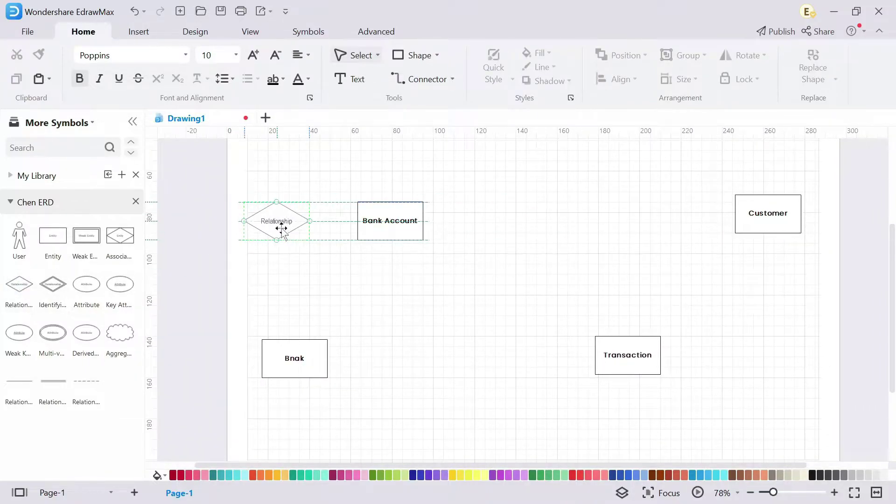
pyautogui.doubleClick(282, 229)
pyautogui.write('H')
pyautogui.press('BackSpace')
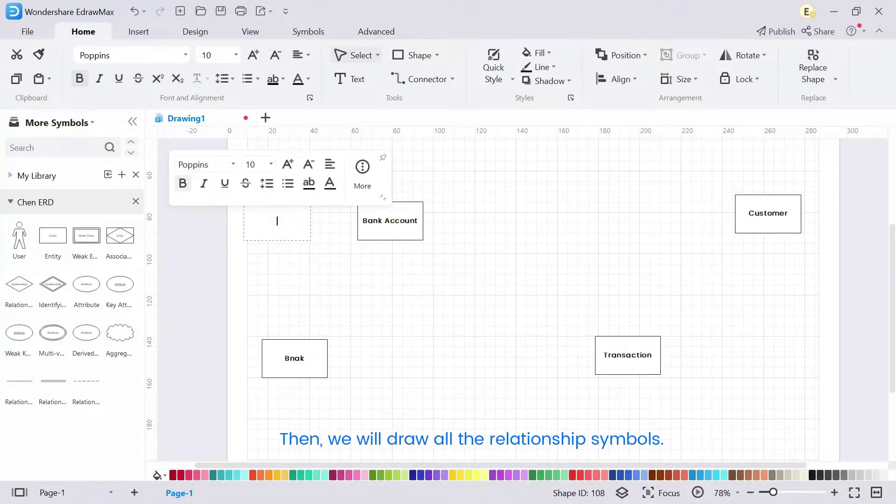
pyautogui.click(341, 276)
# Step: Place a Relationship diamond between the Bank Account and Customer entities and label it Owns By
pyautogui.moveTo(19, 284); pyautogui.dragTo(576, 226)
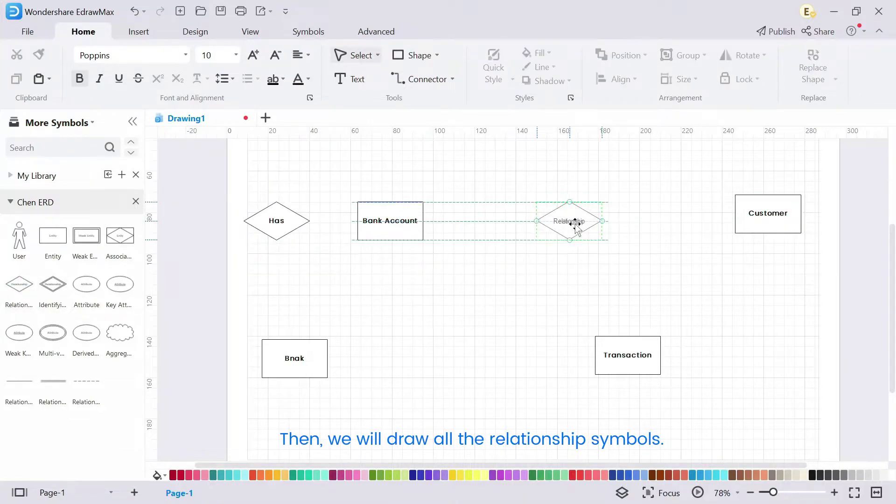
pyautogui.doubleClick(574, 223)
pyautogui.write('Owns By')
pyautogui.click(695, 273)
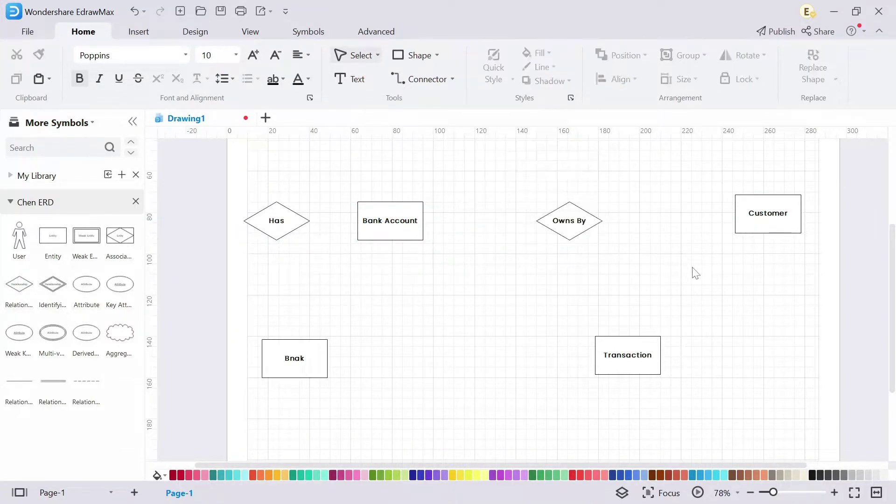
# Step: Place a Relationship diamond between the Bnak and Transaction entities and label it Attached To
pyautogui.moveTo(19, 283); pyautogui.dragTo(409, 366)
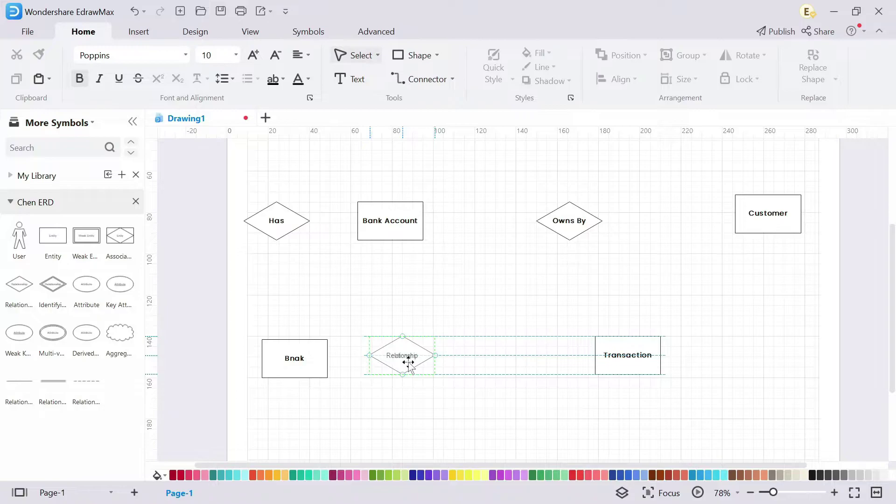
pyautogui.doubleClick(408, 363)
pyautogui.write('Attached')
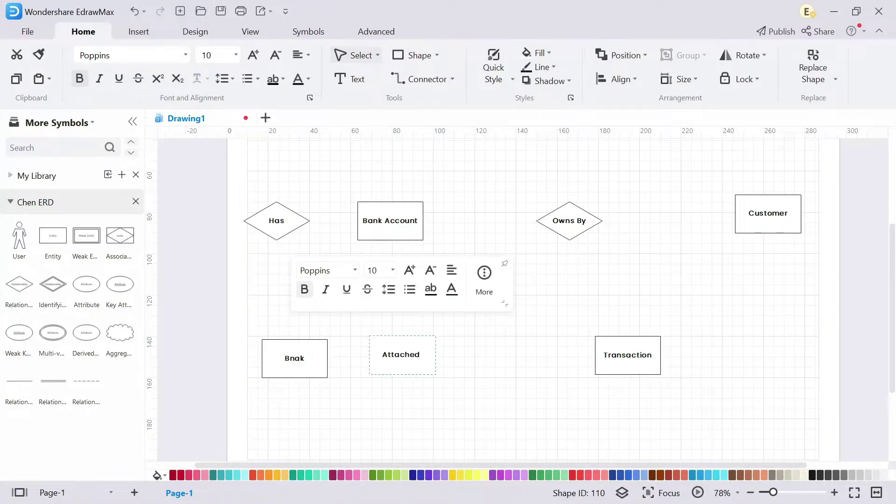
pyautogui.write(' To')
pyautogui.click(503, 376)
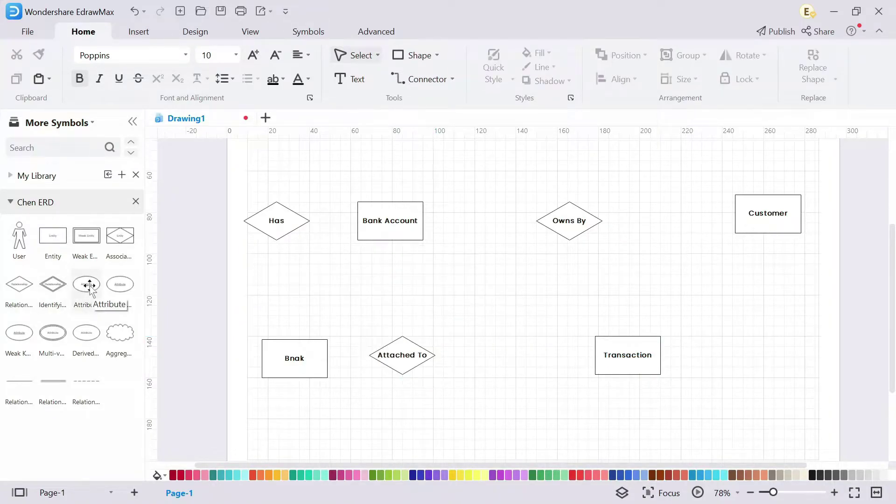
# Step: Place an Attribute oval directly above the Bank Account entity and label it Balance
pyautogui.moveTo(89, 285); pyautogui.dragTo(390, 160)
pyautogui.click(458, 262)
pyautogui.scroll(2, 382, 200)
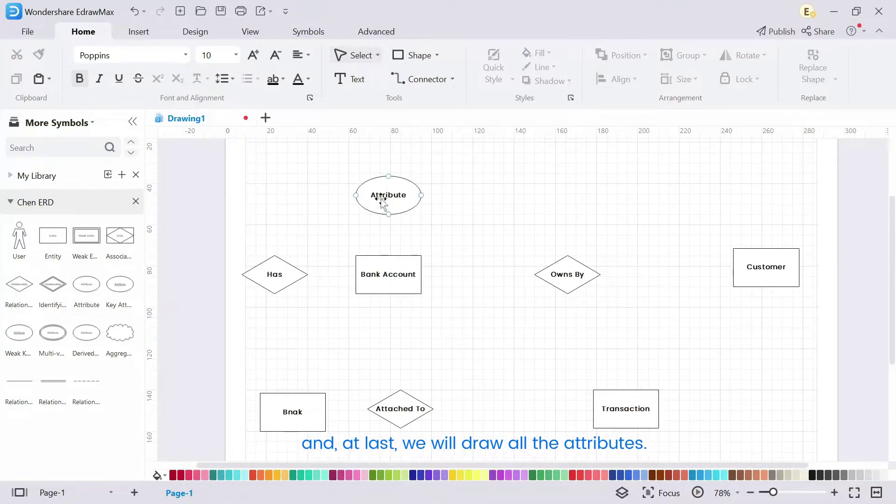
pyautogui.moveTo(382, 199); pyautogui.dragTo(383, 183)
pyautogui.doubleClick(383, 183)
pyautogui.write('Balance')
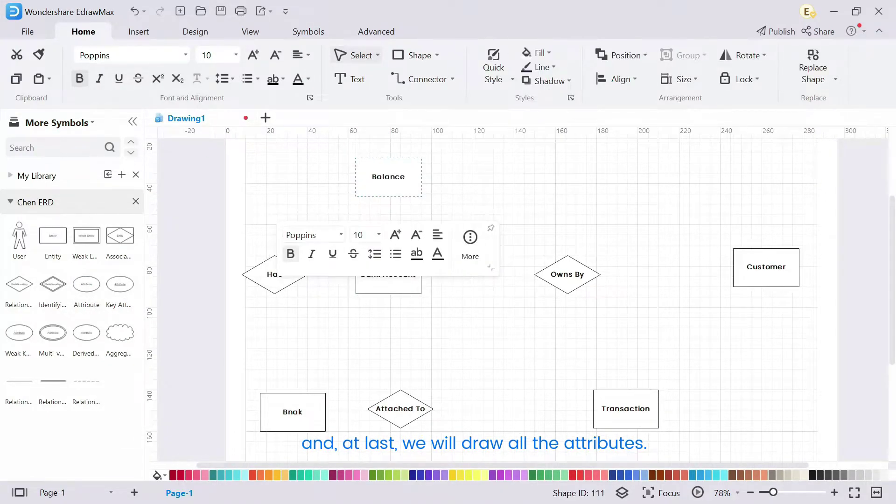
pyautogui.click(467, 176)
# Step: Add an Attribute oval labelled Account Holder above and to the right of the Bank Account entity
pyautogui.moveTo(95, 283); pyautogui.dragTo(491, 218)
pyautogui.doubleClick(492, 218)
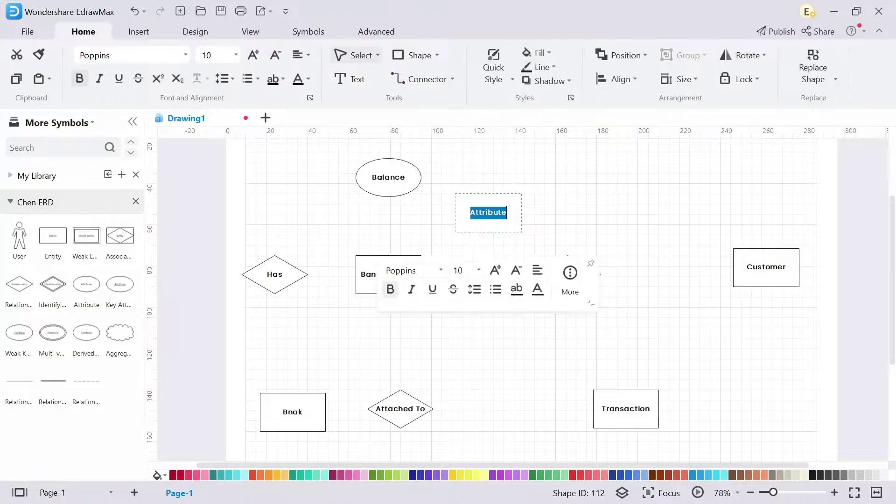
pyautogui.write('Account Holder')
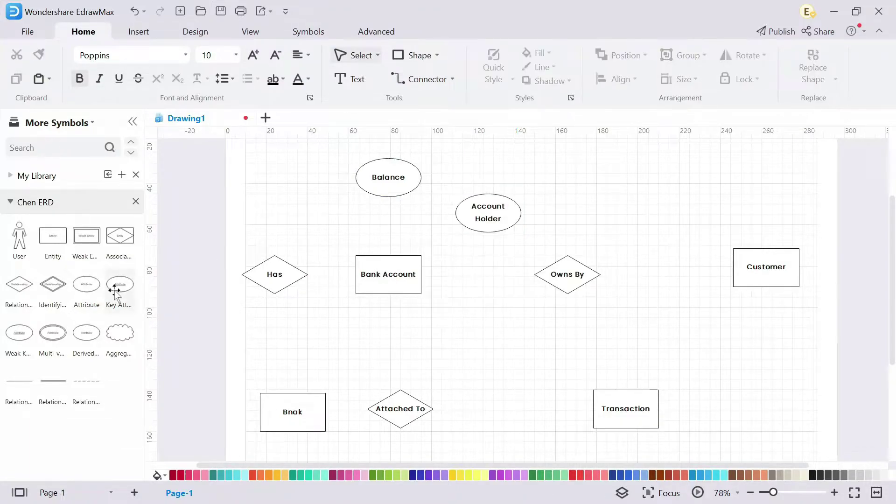
# Step: Add a Key Attribute oval labelled Bank above and to the left of the Bank Account entity
pyautogui.moveTo(114, 291); pyautogui.dragTo(289, 208)
pyautogui.doubleClick(278, 213)
pyautogui.write('Bank')
pyautogui.click(591, 182)
# Step: Add an Attribute oval labelled First Name above and to the left of the Customer entity
pyautogui.click(561, 176)
pyautogui.moveTo(640, 242); pyautogui.dragTo(466, 233)
pyautogui.moveTo(86, 283); pyautogui.dragTo(593, 205)
pyautogui.doubleClick(594, 190)
pyautogui.write('First')
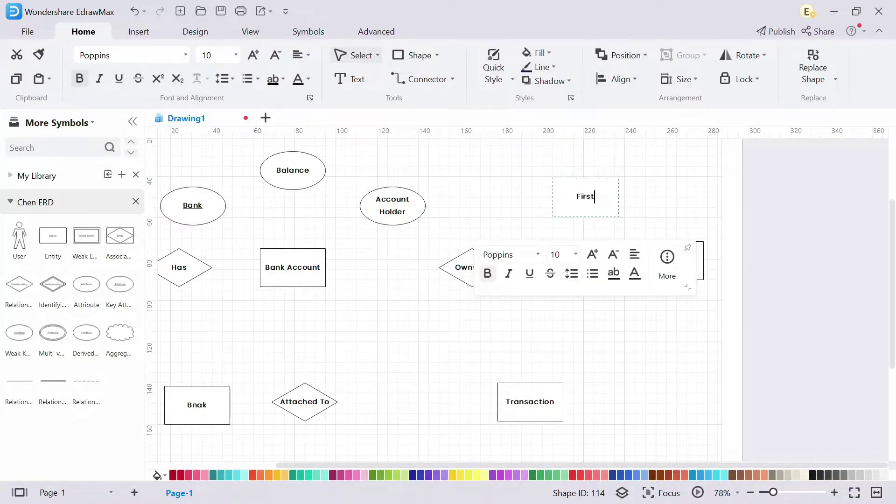
pyautogui.write(' Name')
pyautogui.click(414, 206)
# Step: Add an Attribute oval labelled Last Name above and to the right of the Customer entity
pyautogui.moveTo(86, 284); pyautogui.dragTo(713, 201)
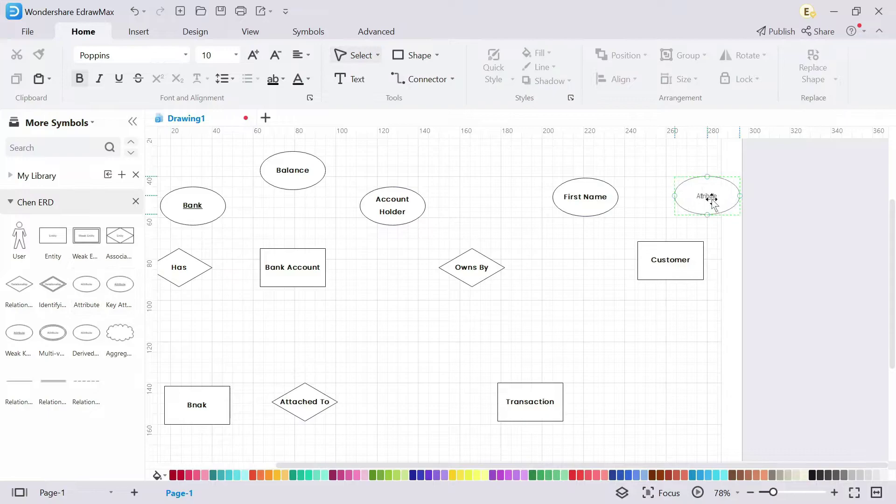
pyautogui.doubleClick(713, 201)
pyautogui.write('Last Name')
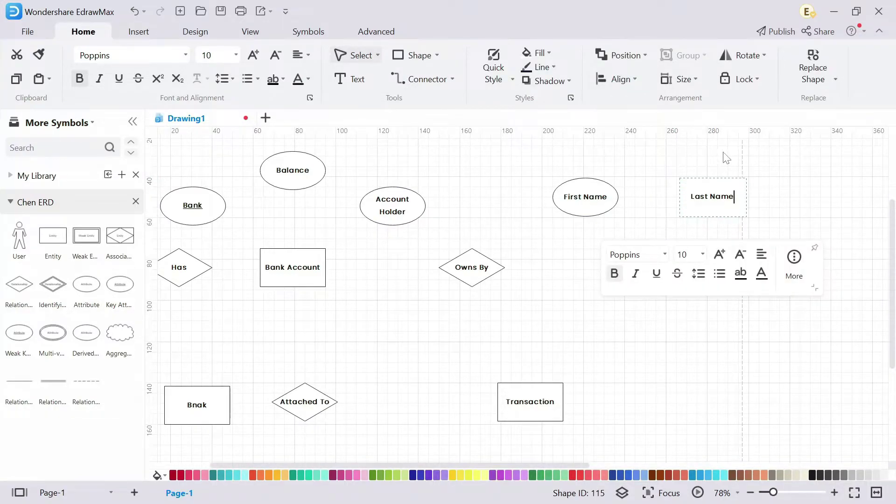
pyautogui.click(725, 158)
# Step: Add an Attribute oval labelled Name below the Bnak entity
pyautogui.scroll(-3, 668, 205)
pyautogui.hscroll(-2, 667, 206)
pyautogui.moveTo(86, 283); pyautogui.dragTo(252, 426)
pyautogui.doubleClick(263, 417)
pyautogui.write('Name')
pyautogui.click(348, 400)
# Step: Add an Attribute oval labelled Time Stamp directly above the Transaction entity
pyautogui.moveTo(457, 402); pyautogui.dragTo(272, 412)
pyautogui.moveTo(86, 284); pyautogui.dragTo(419, 256)
pyautogui.doubleClick(419, 255)
pyautogui.write('Time S')
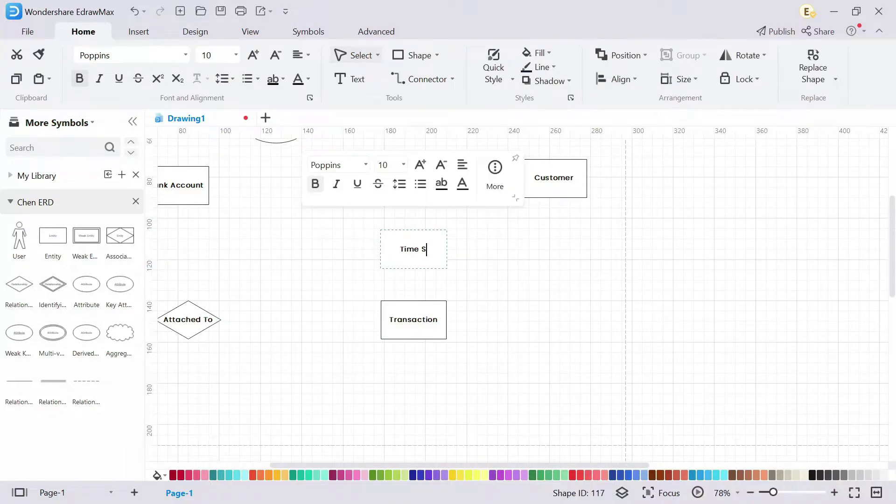
pyautogui.write('tamp')
# Step: Add an Attribute oval labelled Withdrawl Account to the right of the Transaction entity
pyautogui.moveTo(86, 284); pyautogui.dragTo(589, 319)
pyautogui.doubleClick(589, 319)
pyautogui.write('W')
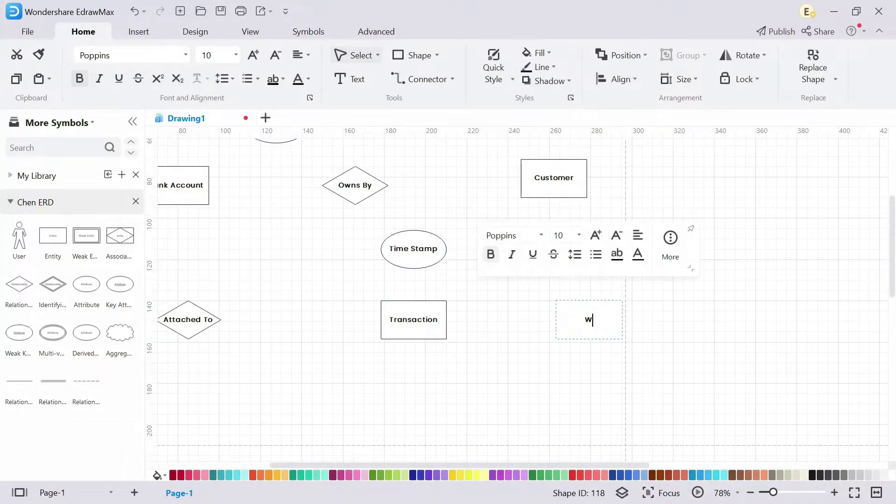
pyautogui.write('ithdrawl')
pyautogui.press('Return')
# Step: Add an Attribute oval labelled Deposit Account between the Customer entity and the Withdrawl Account attribute
pyautogui.moveTo(87, 284); pyautogui.dragTo(564, 260)
pyautogui.doubleClick(564, 260)
pyautogui.write('Deposit')
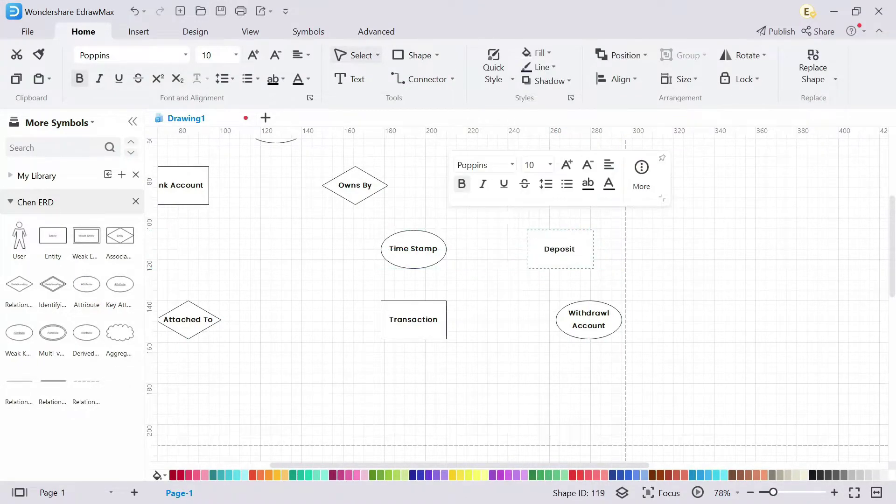
pyautogui.write(' Account')
pyautogui.click(537, 274)
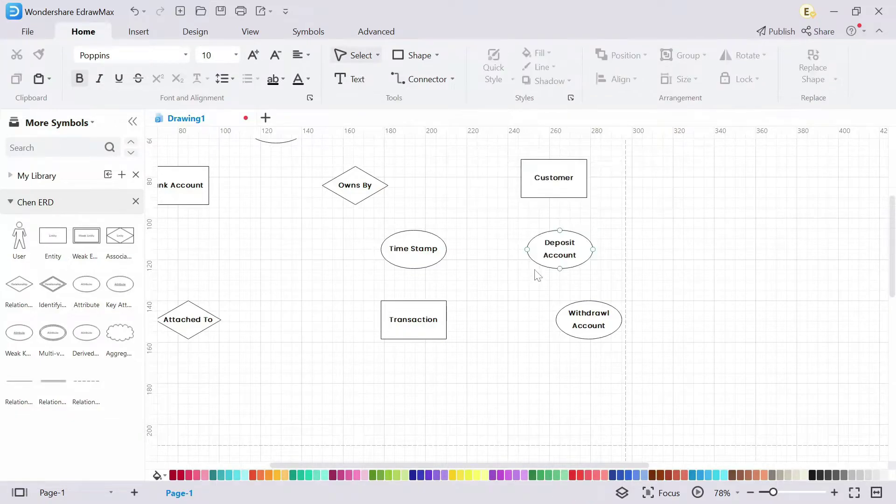
# Step: Add an Attribute oval labelled Amount below the Withdrawl Account attribute
pyautogui.moveTo(87, 284); pyautogui.dragTo(571, 389)
pyautogui.doubleClick(571, 389)
pyautogui.write('Amou')
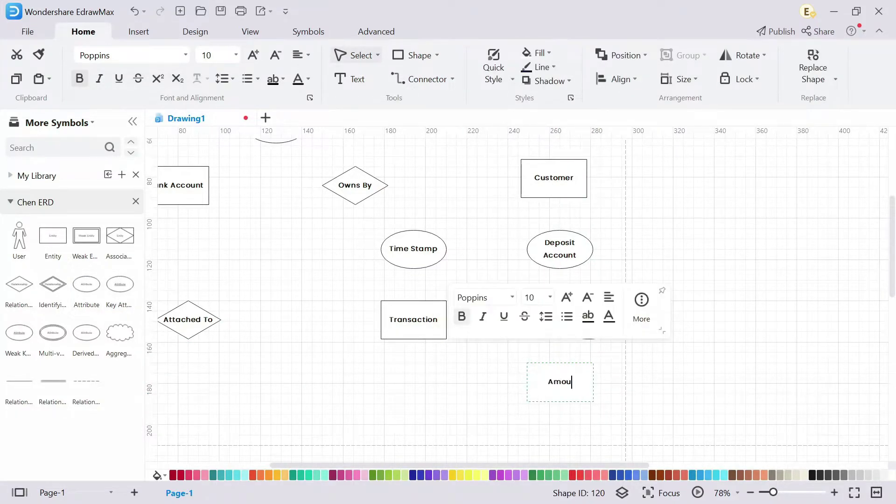
pyautogui.click(494, 393)
# Step: Add an Attribute oval labelled Currency directly below the Transaction entity
pyautogui.moveTo(86, 284); pyautogui.dragTo(420, 397)
pyautogui.doubleClick(420, 397)
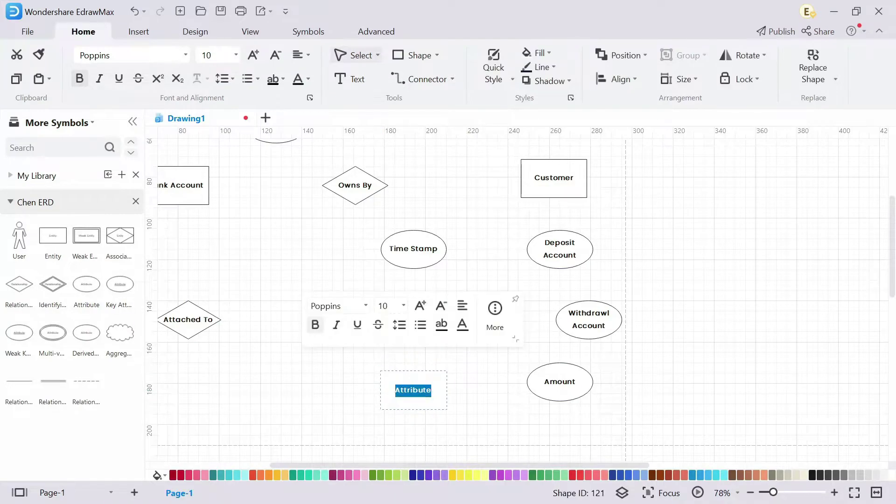
pyautogui.write('Currency')
pyautogui.click(359, 400)
# Step: Connect the Has relationship and the Bank and Balance attributes to the Bank Account entity with straight connectors
pyautogui.moveTo(314, 397); pyautogui.dragTo(398, 433)
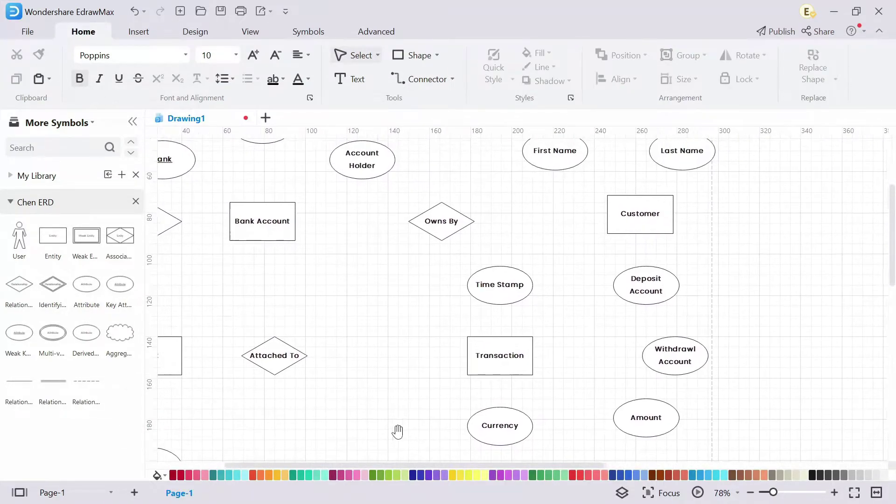
pyautogui.scroll(-2, 523, 300)
pyautogui.moveTo(806, 357); pyautogui.dragTo(809, 367)
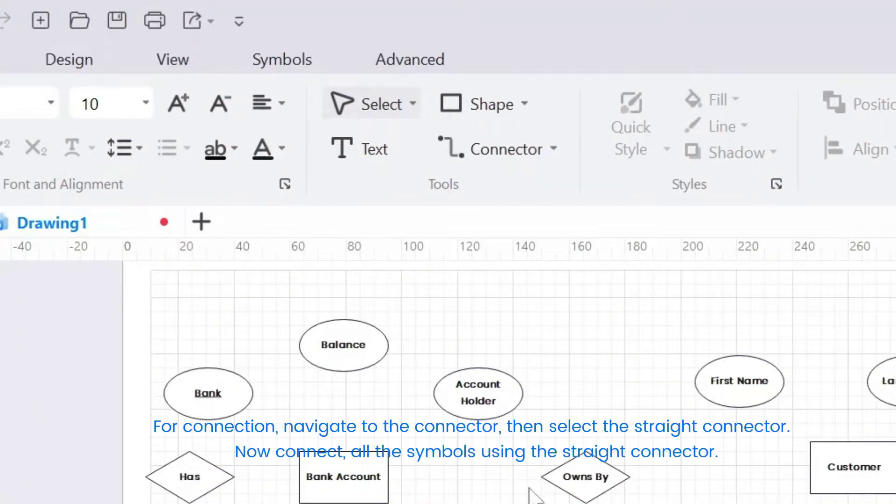
pyautogui.click(553, 149)
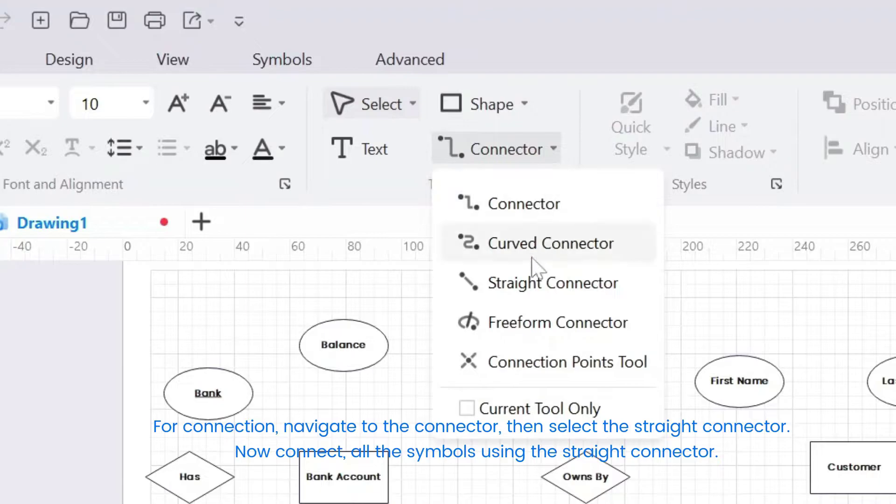
pyautogui.click(532, 286)
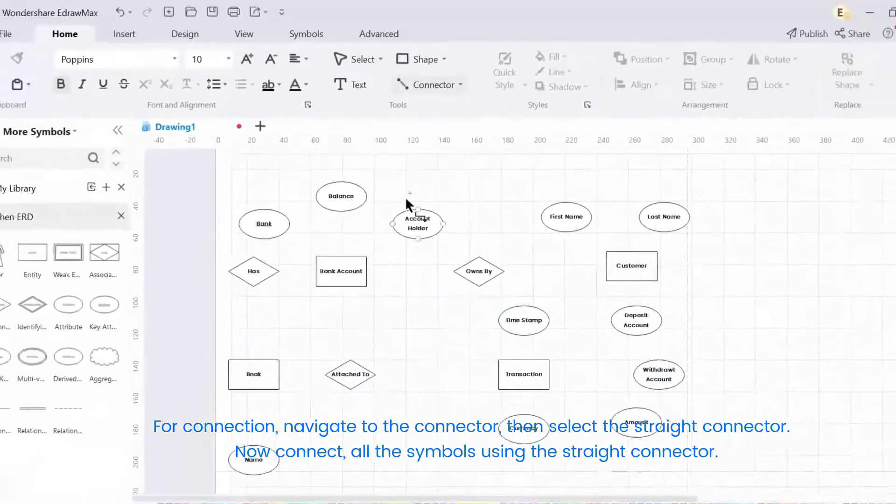
pyautogui.moveTo(280, 269); pyautogui.dragTo(292, 208)
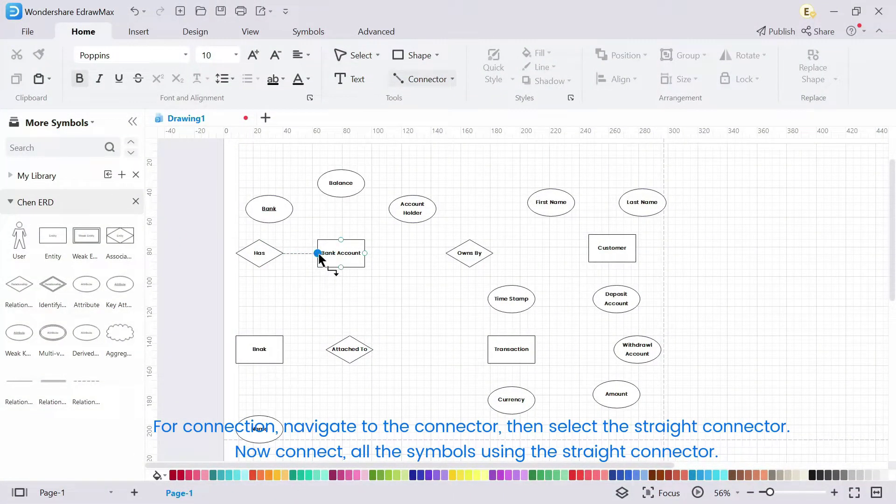
pyautogui.click(316, 306)
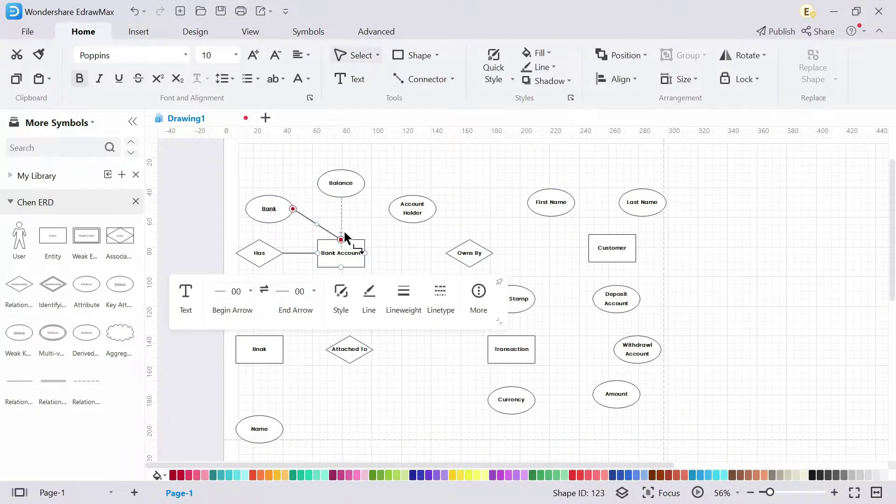
pyautogui.moveTo(342, 232); pyautogui.dragTo(341, 239)
# Step: Connect Account Holder to Bank Account, and link Bank Account through Owns By to Customer with straight connectors, lowering Customer level with them
pyautogui.moveTo(412, 222); pyautogui.dragTo(446, 253)
pyautogui.click(372, 259)
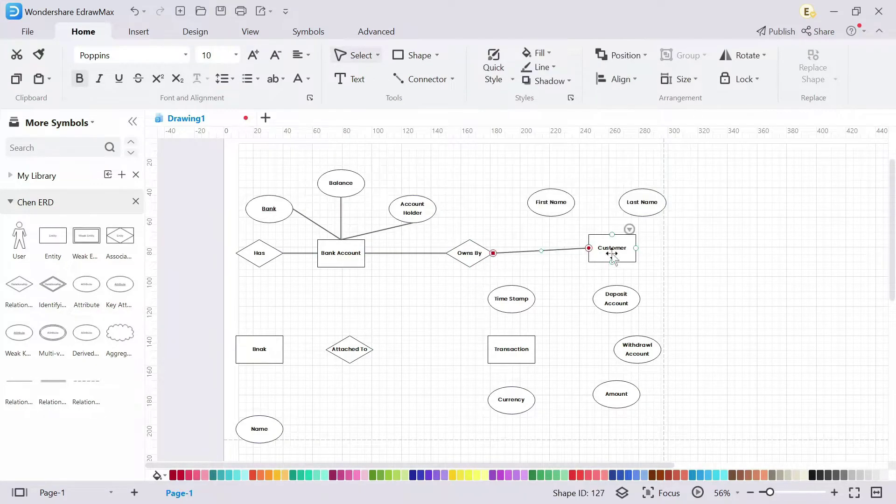
pyautogui.moveTo(612, 253); pyautogui.dragTo(610, 258)
# Step: Connect First Name and Last Name to the top of the Customer entity and space the two ovals evenly above it
pyautogui.moveTo(551, 216); pyautogui.dragTo(610, 239)
pyautogui.moveTo(642, 217); pyautogui.dragTo(673, 214)
pyautogui.click(672, 236)
pyautogui.moveTo(562, 212); pyautogui.dragTo(560, 218)
pyautogui.moveTo(619, 255); pyautogui.dragTo(624, 254)
pyautogui.click(681, 280)
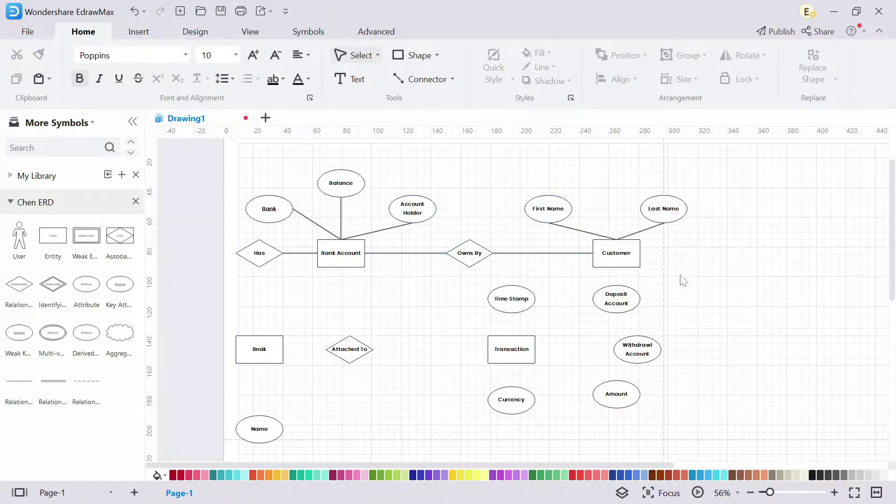
# Step: Connect the Attached To relationship to Bank Account and Transaction with straight connectors, aligning the shapes so both lines run straight
pyautogui.scroll(-1, 463, 289)
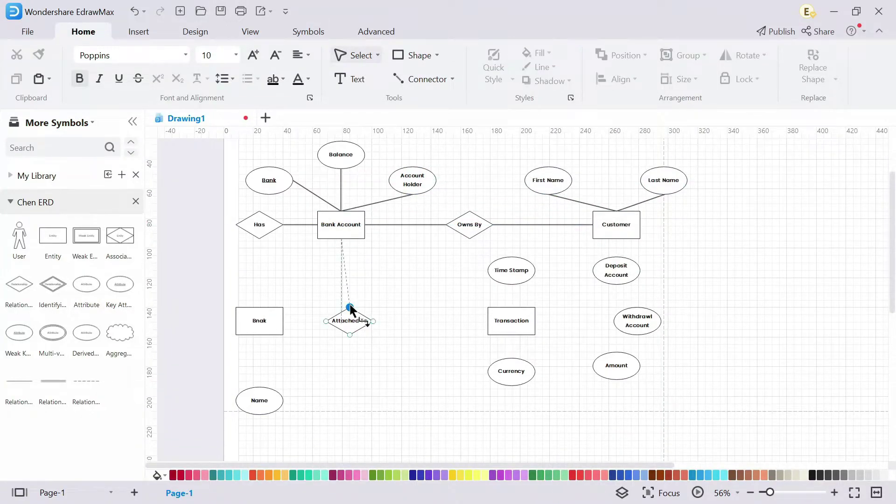
pyautogui.moveTo(350, 308); pyautogui.dragTo(506, 329)
pyautogui.click(350, 320)
pyautogui.click(362, 372)
# Step: Space out the attributes around Transaction and connect Time Stamp, Deposit Account, Withdrawl Account, Amount and Currency to it with straight connectors
pyautogui.moveTo(510, 369); pyautogui.dragTo(509, 384)
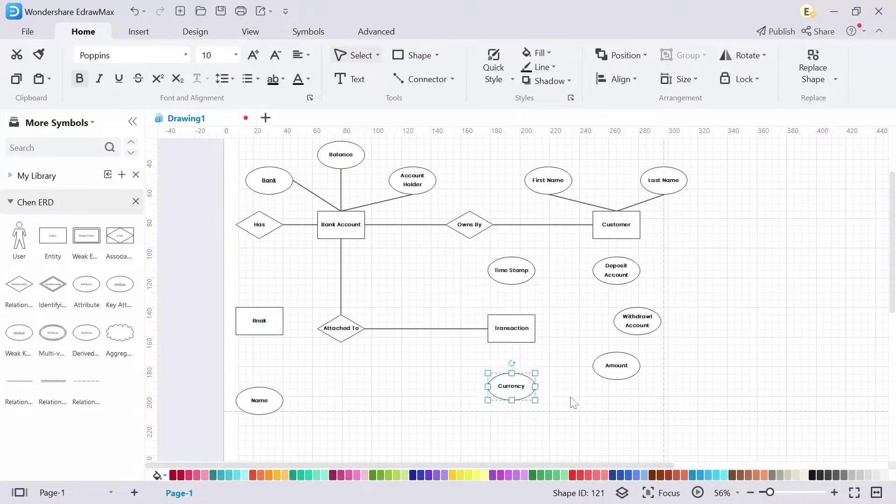
pyautogui.moveTo(512, 285); pyautogui.dragTo(614, 322)
pyautogui.moveTo(638, 322); pyautogui.dragTo(639, 331)
pyautogui.moveTo(620, 367); pyautogui.dragTo(625, 384)
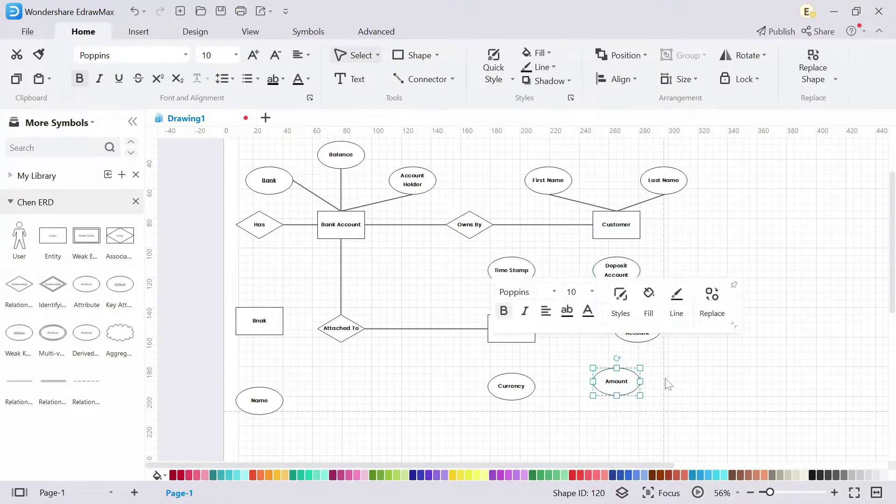
pyautogui.moveTo(536, 328); pyautogui.dragTo(620, 293)
pyautogui.moveTo(536, 328); pyautogui.dragTo(592, 381)
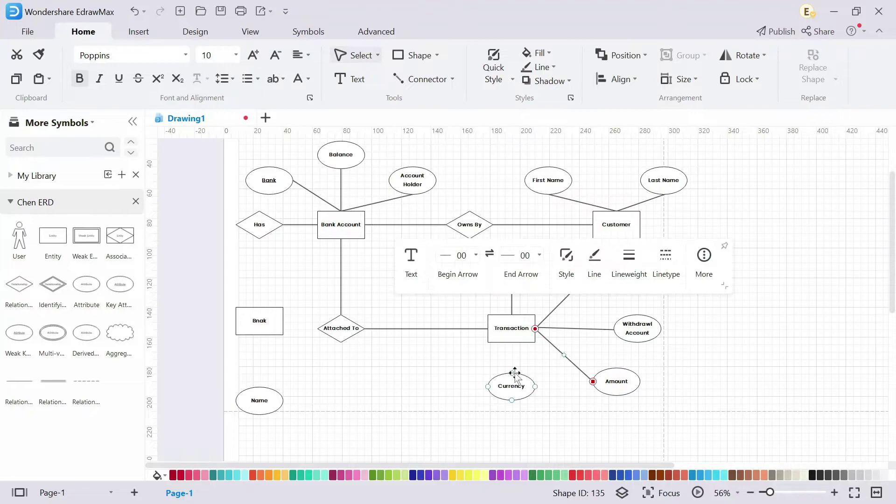
pyautogui.moveTo(513, 373); pyautogui.dragTo(512, 342)
pyautogui.click(449, 372)
pyautogui.moveTo(619, 384); pyautogui.dragTo(626, 393)
# Step: Connect the Bnak entity to the Has relationship above it and the Name attribute below it with straight connectors
pyautogui.scroll(-1, 436, 406)
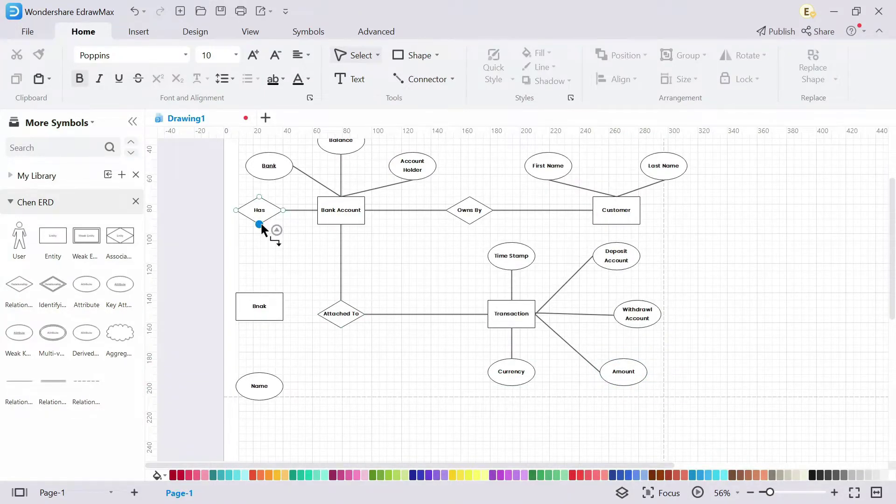
pyautogui.moveTo(258, 296); pyautogui.dragTo(259, 293)
pyautogui.moveTo(262, 363); pyautogui.dragTo(262, 364)
pyautogui.scroll(1, 392, 390)
pyautogui.rightClick(706, 275)
pyautogui.click(728, 279)
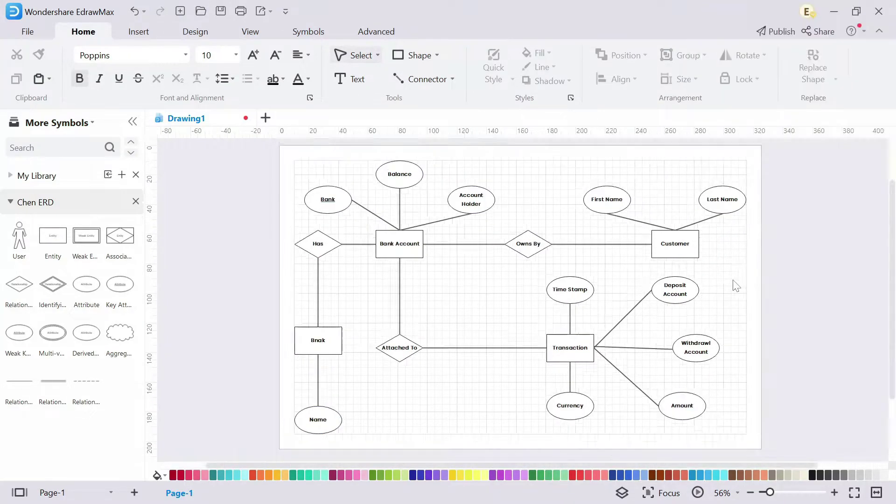
# Step: Move Has, Bnak and Name further left of Bank Account, keeping them aligned in one vertical line
pyautogui.scroll(-3, 472, 362)
pyautogui.moveTo(472, 363); pyautogui.dragTo(434, 413)
pyautogui.moveTo(284, 252); pyautogui.dragTo(268, 252)
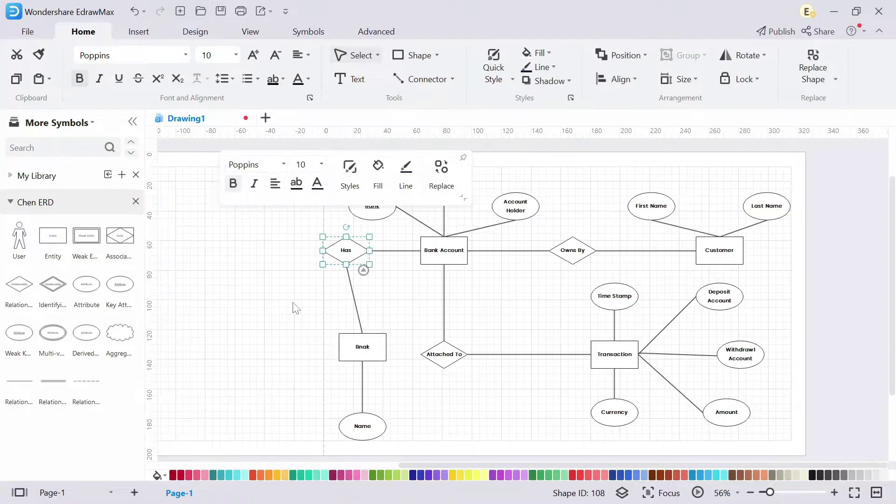
pyautogui.moveTo(363, 340); pyautogui.dragTo(347, 345)
pyautogui.moveTo(366, 423); pyautogui.dragTo(350, 424)
pyautogui.click(428, 414)
# Step: Raise the Balance, Bank and Account Holder ovals above Bank Account and reattach Bank's connector to the bottom of its oval
pyautogui.moveTo(444, 182); pyautogui.dragTo(444, 167)
pyautogui.moveTo(372, 206); pyautogui.dragTo(373, 195)
pyautogui.moveTo(520, 209); pyautogui.dragTo(520, 201)
pyautogui.click(399, 197)
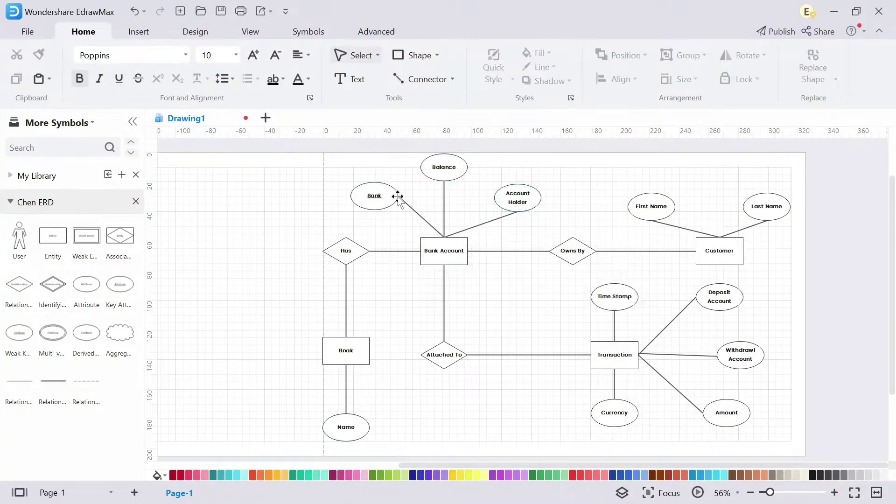
pyautogui.moveTo(398, 196); pyautogui.dragTo(374, 200)
pyautogui.click(353, 206)
pyautogui.moveTo(286, 201); pyautogui.dragTo(286, 200)
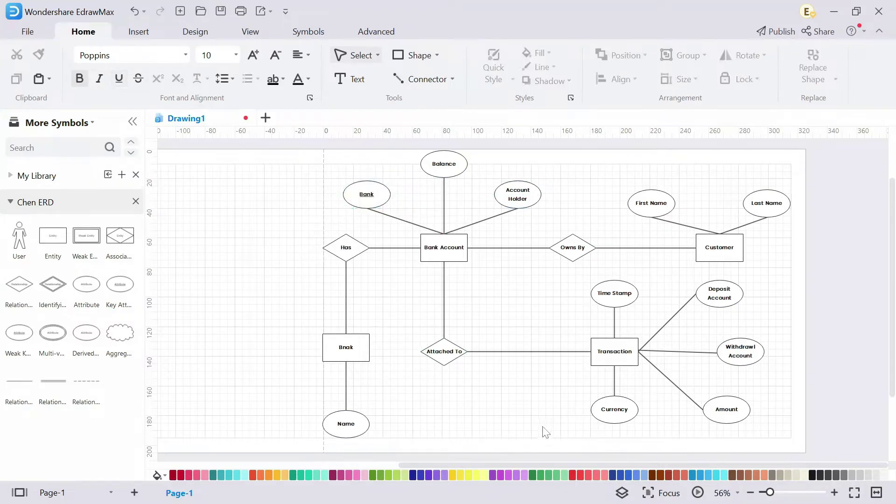
# Step: Fill the Bank, Balance and Account Holder attributes with turquoise
pyautogui.scroll(-2, 462, 354)
pyautogui.scroll(1, 327, 311)
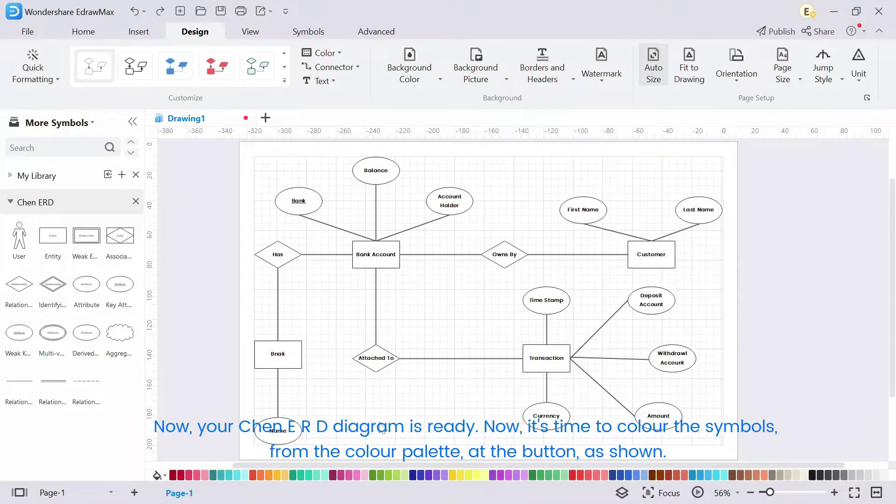
pyautogui.click(298, 205)
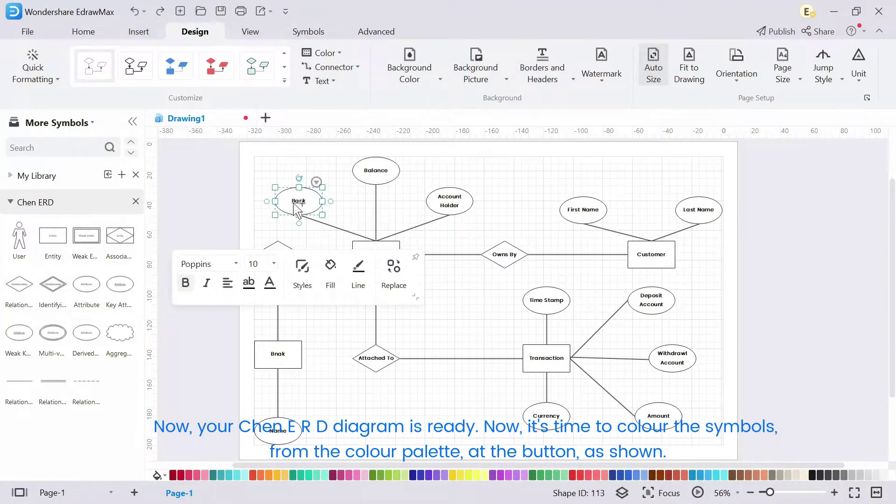
pyautogui.keyDown('ctrl'); pyautogui.click(375, 177); pyautogui.keyUp('ctrl')
pyautogui.keyDown('ctrl'); pyautogui.click(447, 206); pyautogui.keyUp('ctrl')
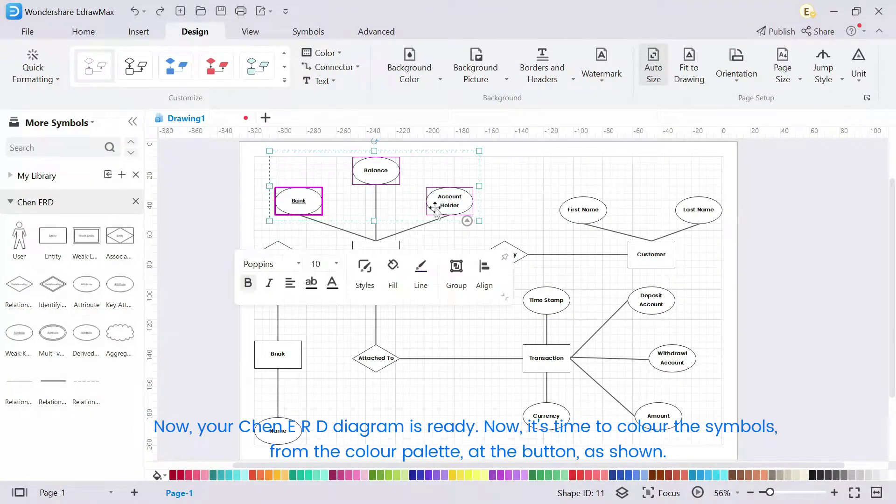
pyautogui.click(233, 475)
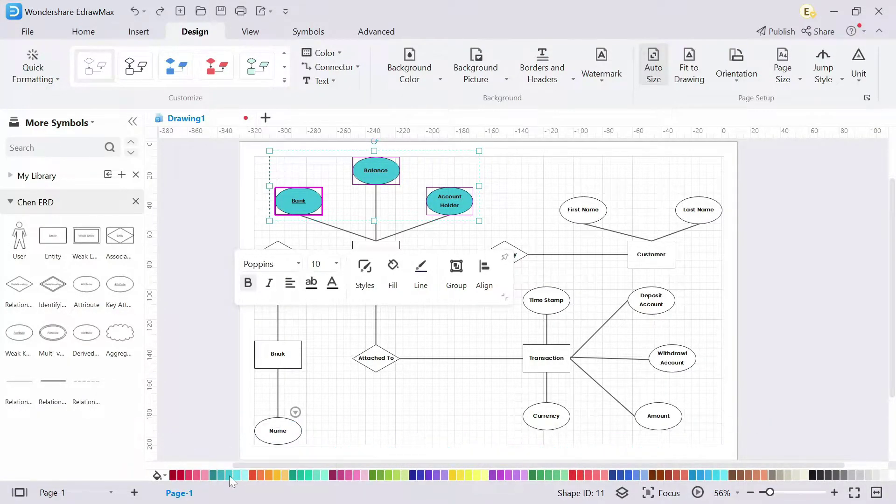
pyautogui.click(390, 424)
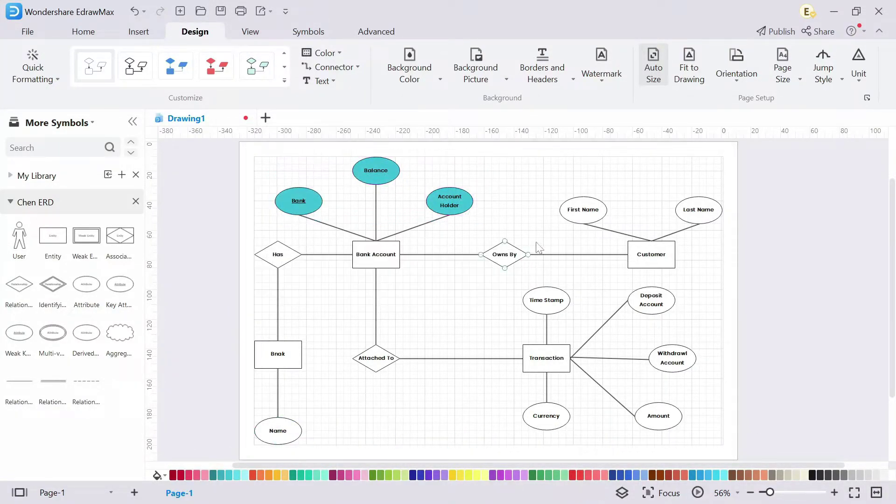
# Step: Fill the First Name and Last Name attributes with light purple
pyautogui.click(583, 210)
pyautogui.keyDown('shift'); pyautogui.click(699, 210); pyautogui.keyUp('shift')
pyautogui.click(439, 475)
pyautogui.click(557, 389)
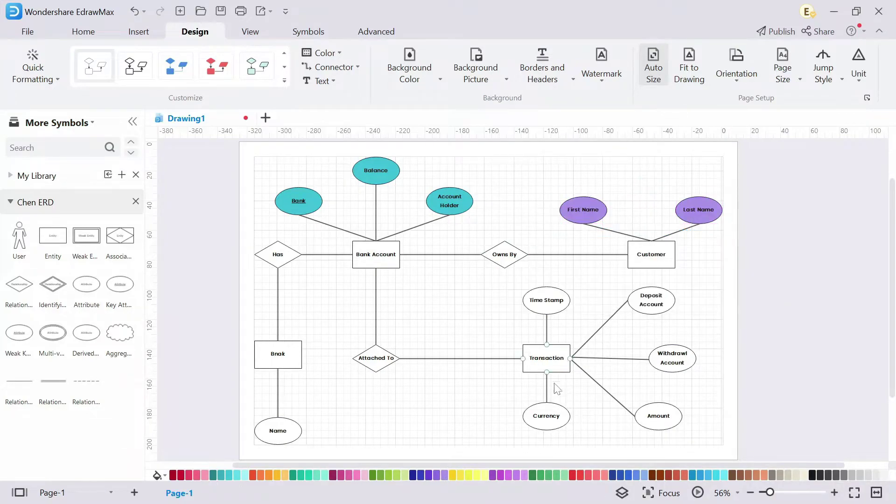
# Step: Fill the Time Stamp, Deposit Account, Withdrawl Account, Amount and Currency attributes with yellow
pyautogui.click(546, 300)
pyautogui.keyDown('shift'); pyautogui.click(651, 300); pyautogui.keyUp('shift')
pyautogui.keyDown('shift'); pyautogui.click(672, 358); pyautogui.keyUp('shift')
pyautogui.keyDown('shift'); pyautogui.click(658, 416); pyautogui.keyUp('shift')
pyautogui.keyDown('shift'); pyautogui.click(546, 415); pyautogui.keyUp('shift')
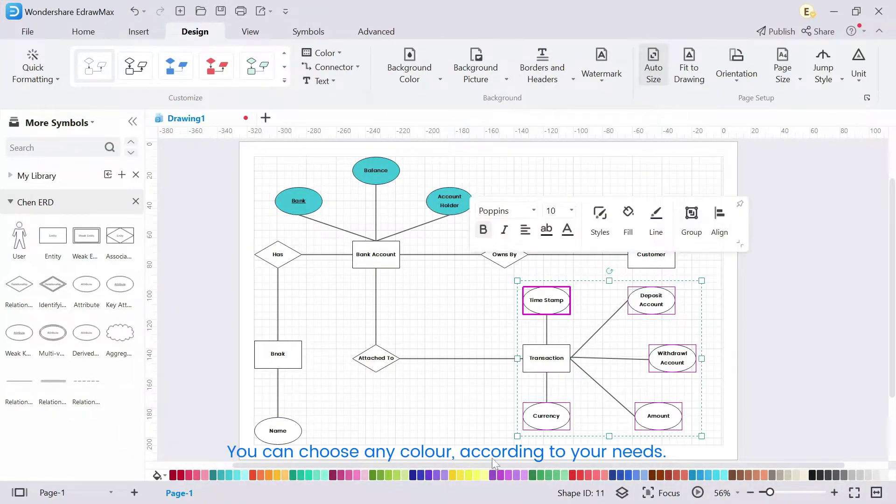
pyautogui.click(471, 474)
# Step: Fill the Name attribute below Bnak with light red
pyautogui.click(277, 430)
pyautogui.click(607, 475)
pyautogui.click(469, 449)
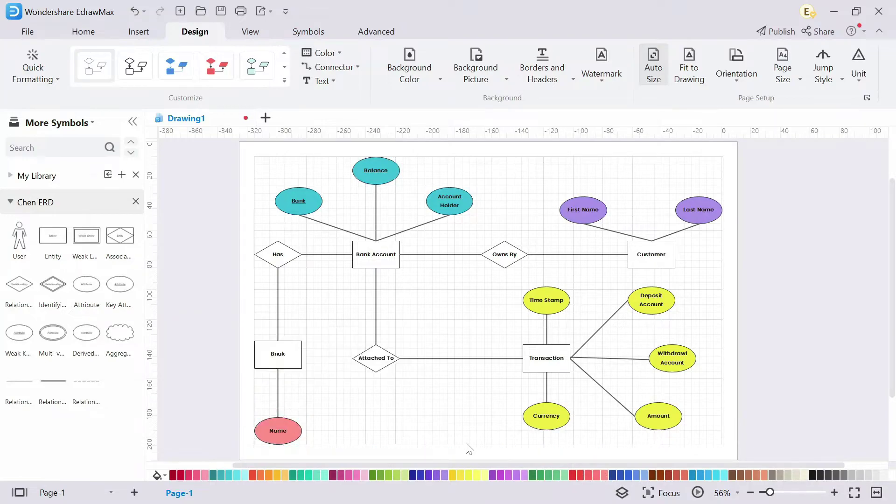
# Step: Fill the Bank Account, Customer, Transaction and Bnak entities with green
pyautogui.click(381, 262)
pyautogui.keyDown('shift'); pyautogui.click(651, 254); pyautogui.keyUp('shift')
pyautogui.keyDown('shift'); pyautogui.click(546, 358); pyautogui.keyUp('shift')
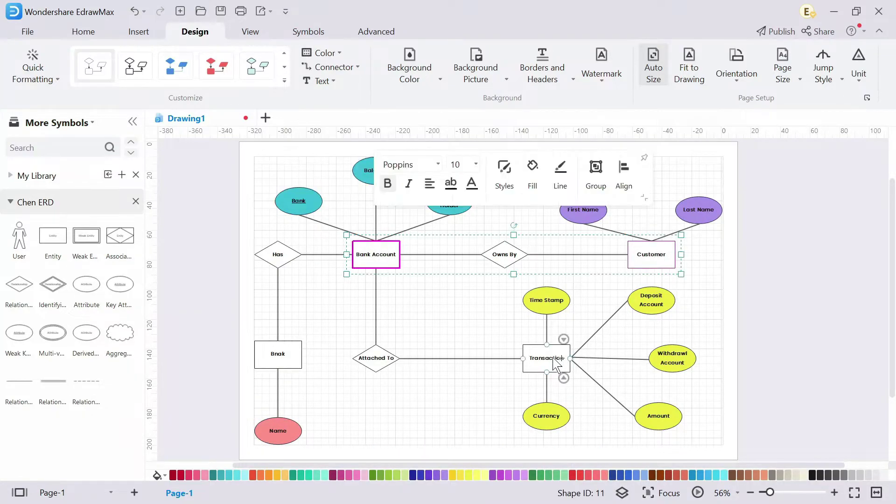
pyautogui.keyDown('shift'); pyautogui.click(278, 360); pyautogui.keyUp('shift')
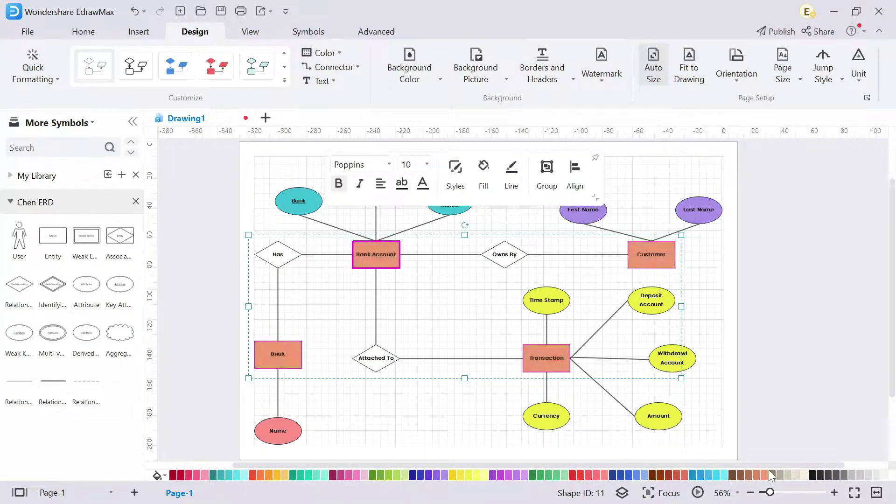
pyautogui.click(456, 436)
# Step: Fill the Has, Owns By and Attached To relationship diamonds with red
pyautogui.click(285, 265)
pyautogui.keyDown('shift'); pyautogui.click(498, 268); pyautogui.keyUp('shift')
pyautogui.keyDown('shift'); pyautogui.click(383, 366); pyautogui.keyUp('shift')
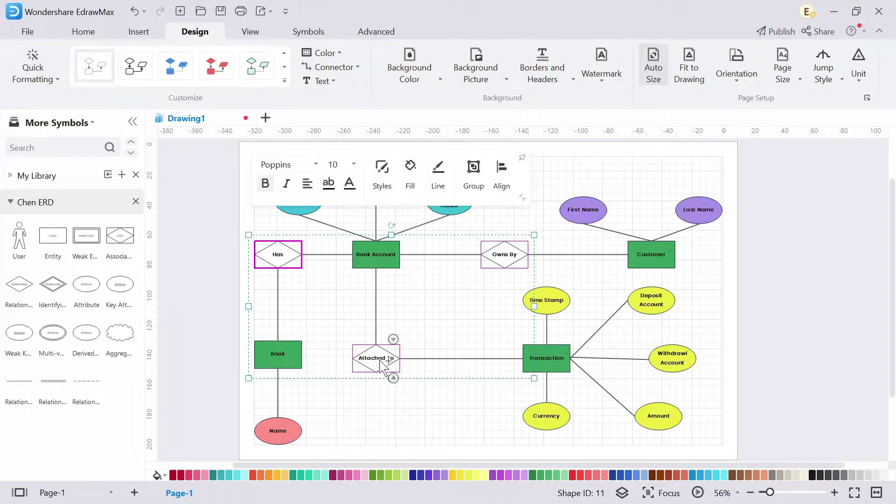
pyautogui.click(576, 477)
pyautogui.click(457, 443)
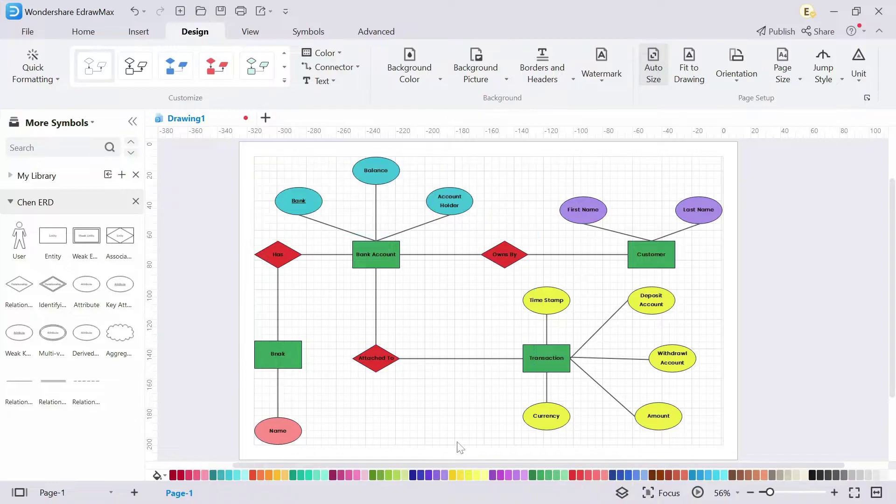
# Step: Set the page background color to white
pyautogui.moveTo(447, 417); pyautogui.dragTo(421, 415)
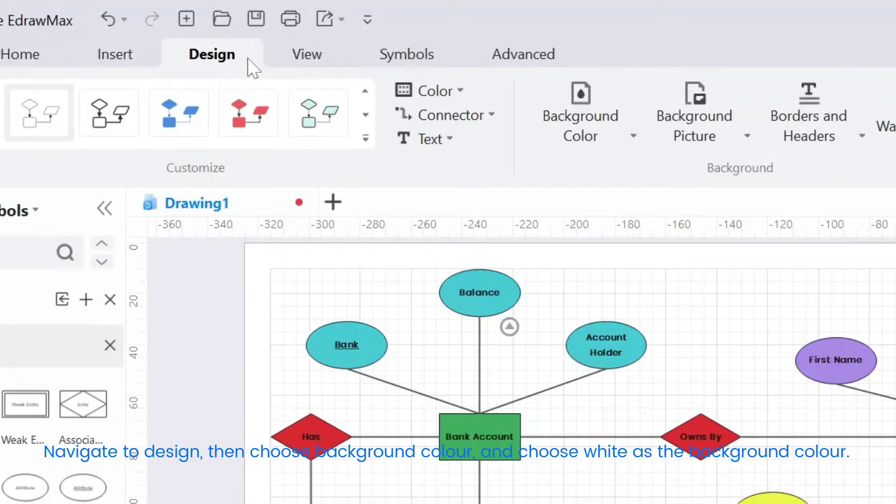
pyautogui.click(586, 135)
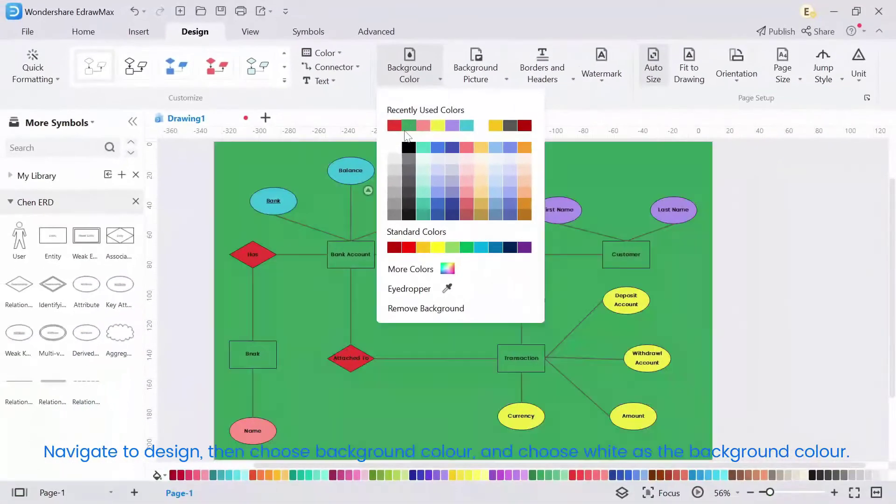
pyautogui.click(444, 180)
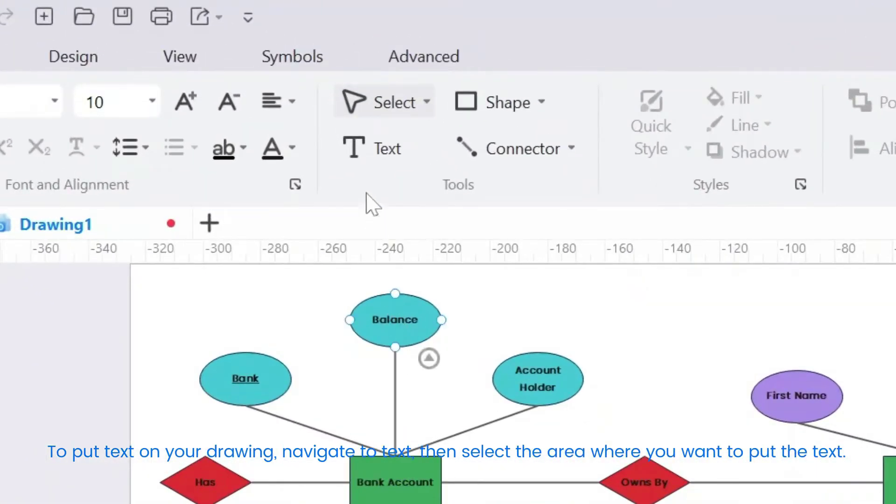
# Step: Add the text "ER Diagram of Bank System" below the diagram and set its font size to 22
pyautogui.click(366, 154)
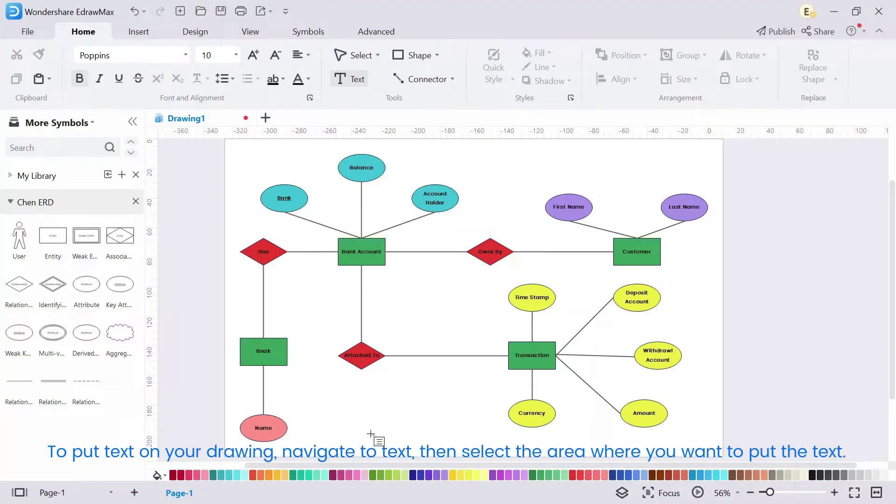
pyautogui.moveTo(366, 435); pyautogui.dragTo(552, 451)
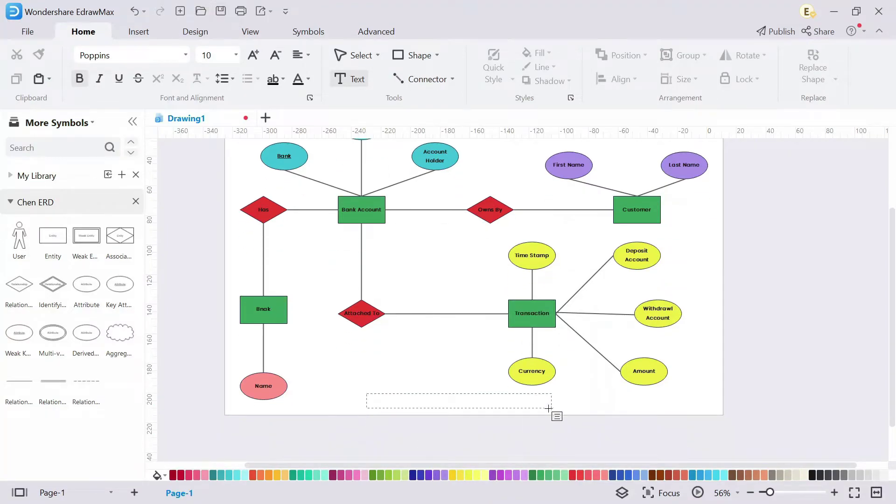
pyautogui.write('ER Diagram of Bank System')
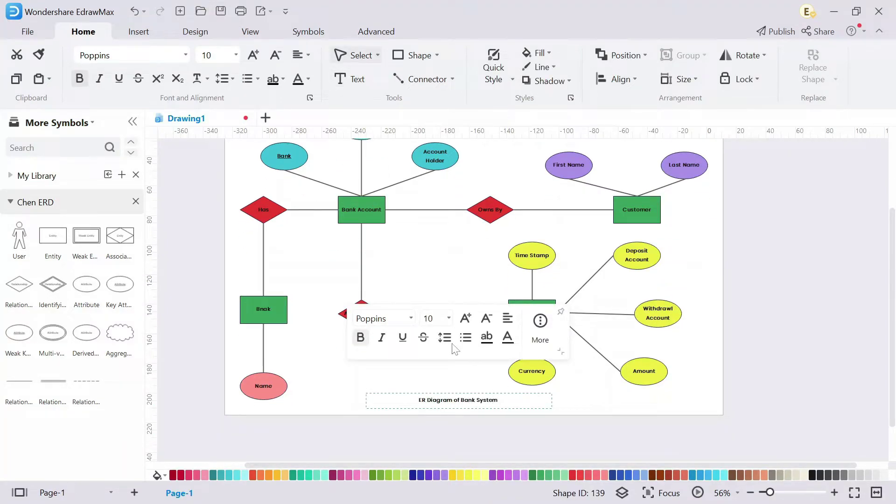
pyautogui.click(448, 319)
pyautogui.click(443, 297)
pyautogui.press('Escape')
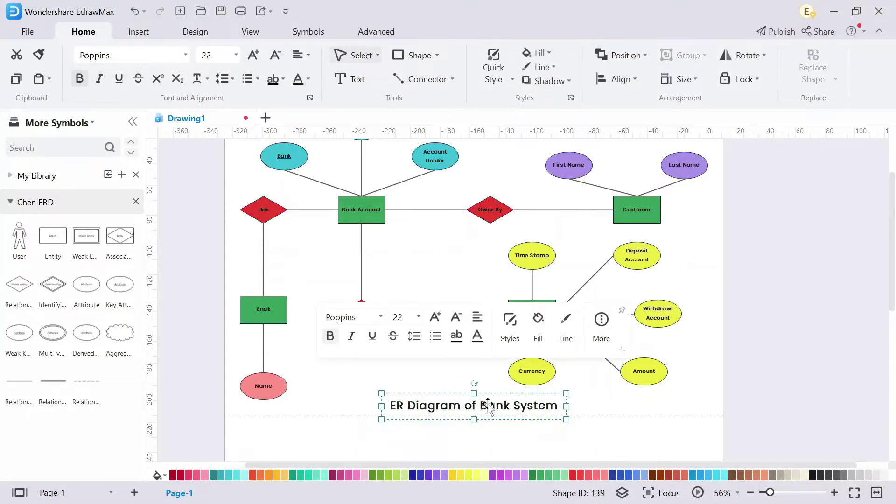
# Step: Move the "ER Diagram of Bank System" title slightly lower, clear of the Currency attribute
pyautogui.click(600, 409)
pyautogui.moveTo(532, 411); pyautogui.dragTo(524, 423)
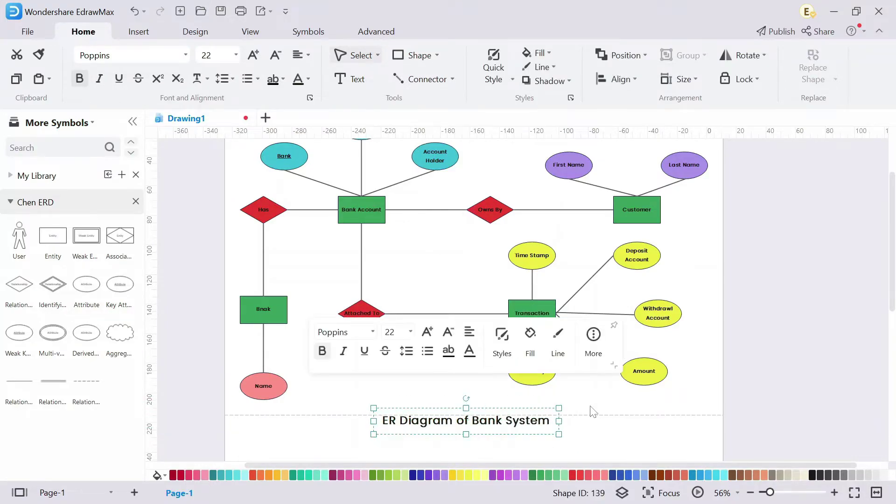
pyautogui.rightClick(605, 392)
pyautogui.click(627, 375)
pyautogui.moveTo(633, 430)
pyautogui.mouseDown()
pyautogui.moveTo(588, 415)
pyautogui.moveTo(588, 427)
pyautogui.mouseUp()
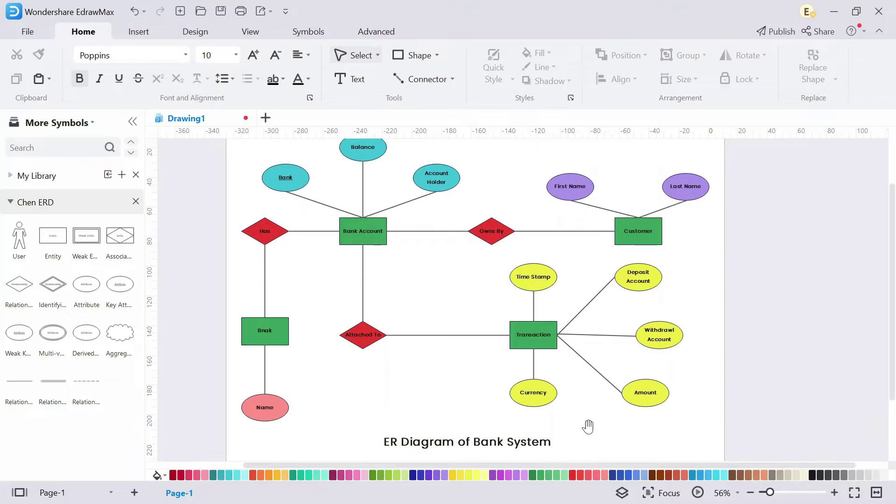
# Step: Select all texts in the drawing and set their font size to 11
pyautogui.moveTo(770, 492); pyautogui.dragTo(771, 492)
pyautogui.rightClick(440, 368)
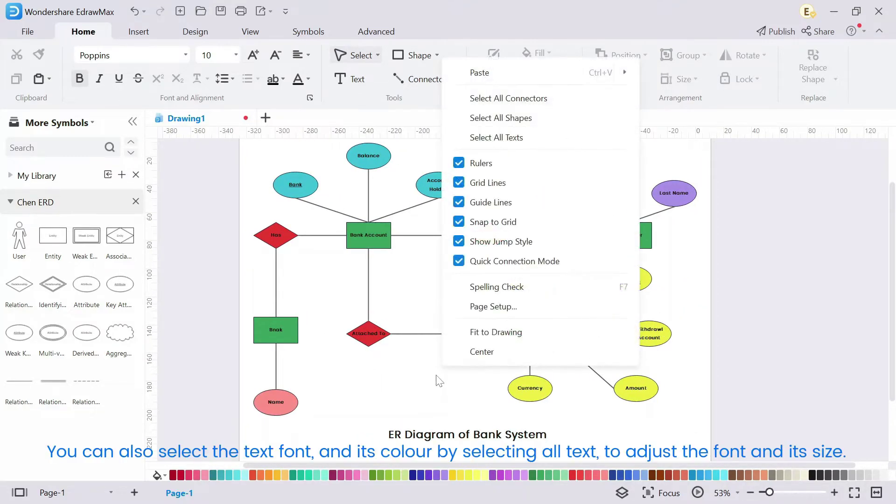
pyautogui.click(496, 137)
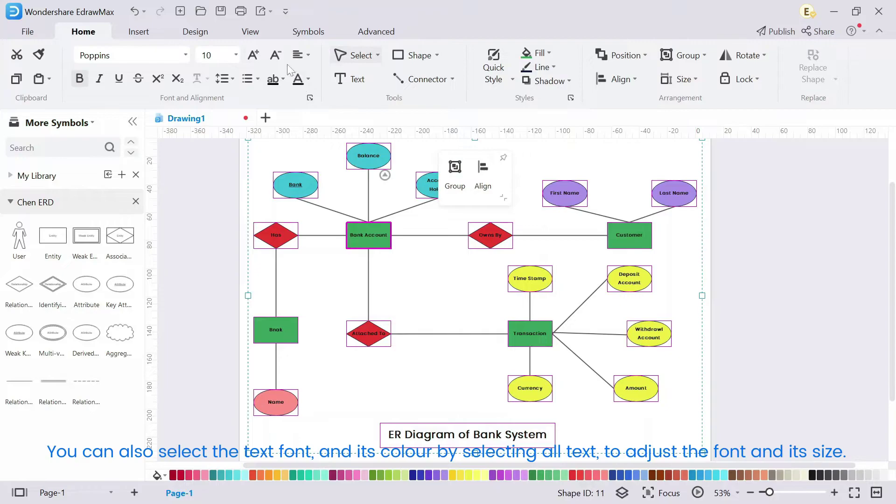
pyautogui.click(234, 58)
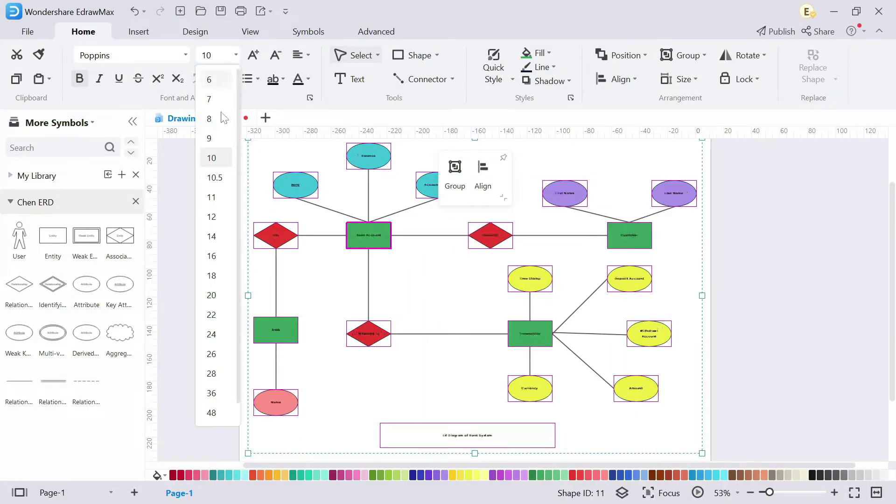
pyautogui.click(215, 204)
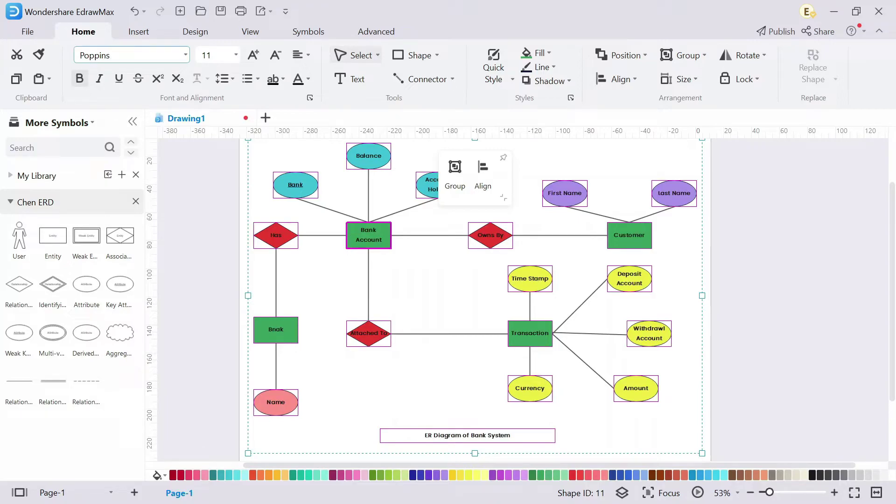
pyautogui.click(400, 377)
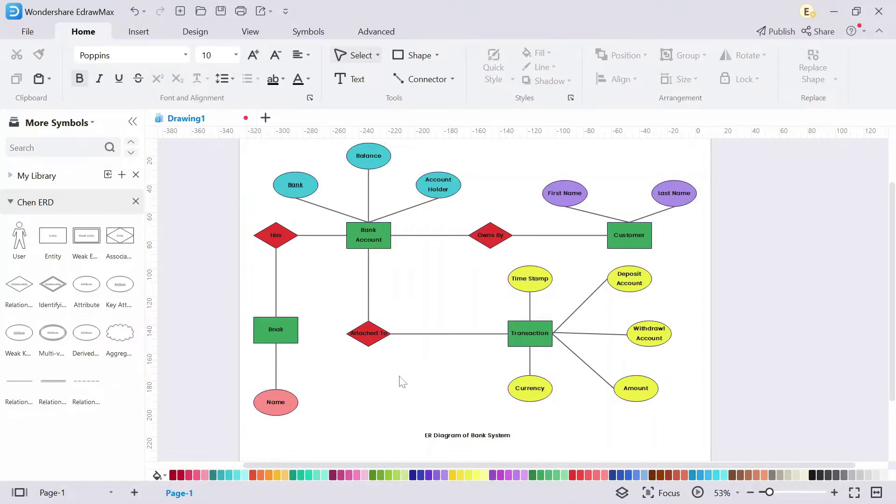
# Step: Set the font size of the "ER Diagram of Bank System" title back to 22
pyautogui.click(462, 434)
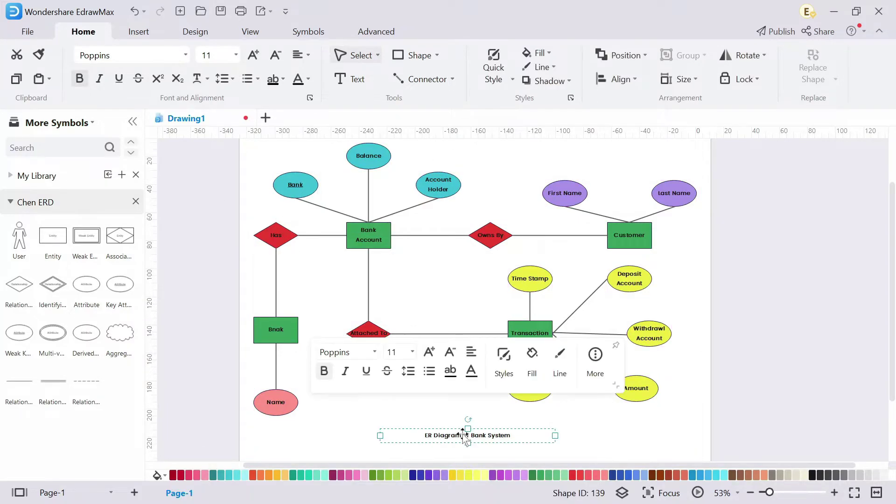
pyautogui.click(412, 352)
pyautogui.click(400, 330)
pyautogui.click(368, 437)
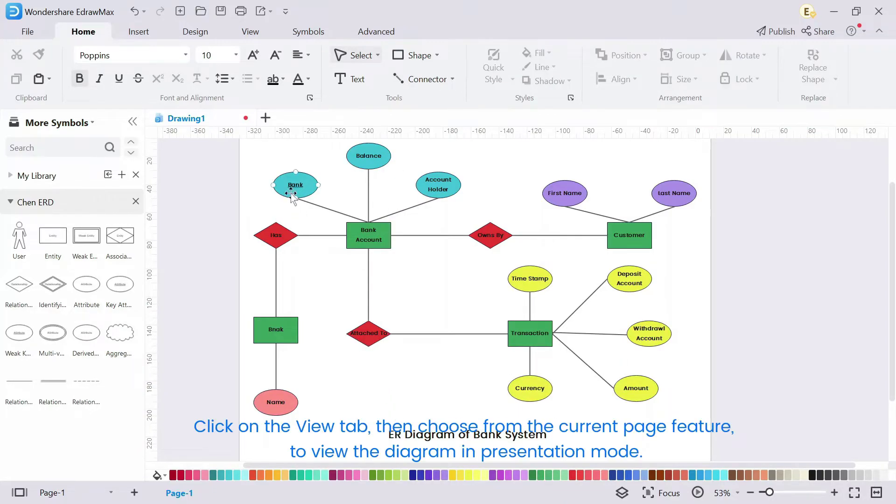
# Step: View the diagram in presentation mode, starting from the current page
pyautogui.click(249, 34)
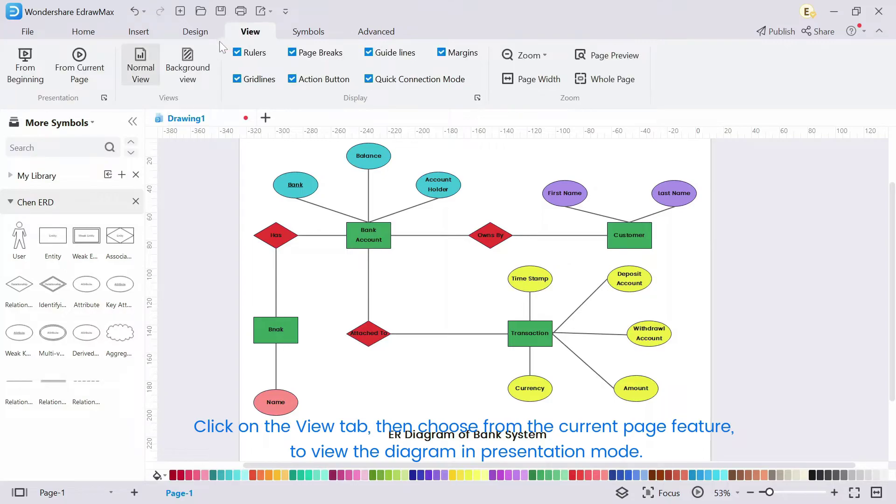
pyautogui.click(82, 74)
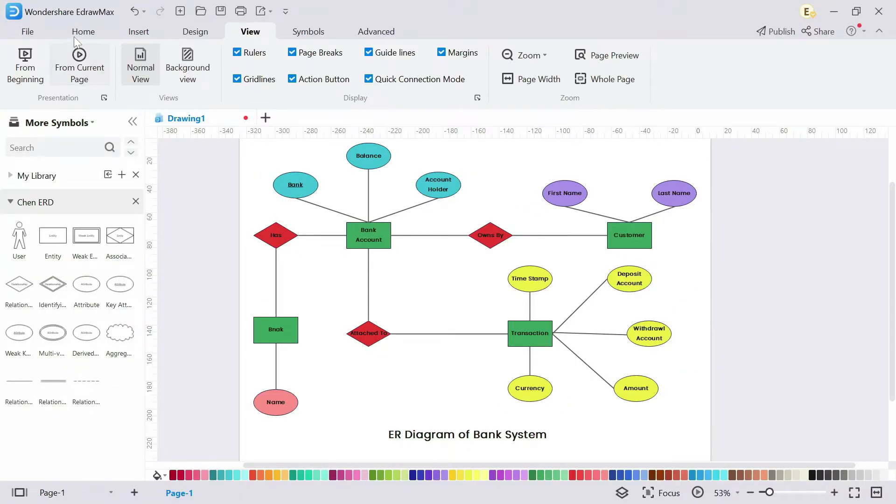
pyautogui.click(78, 33)
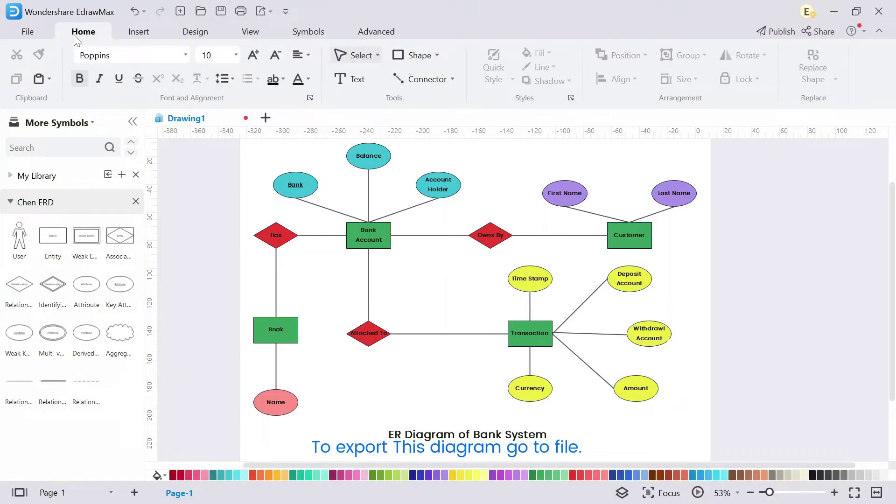
# Step: Export the finished diagram to a graphics file
pyautogui.click(26, 32)
pyautogui.click(66, 280)
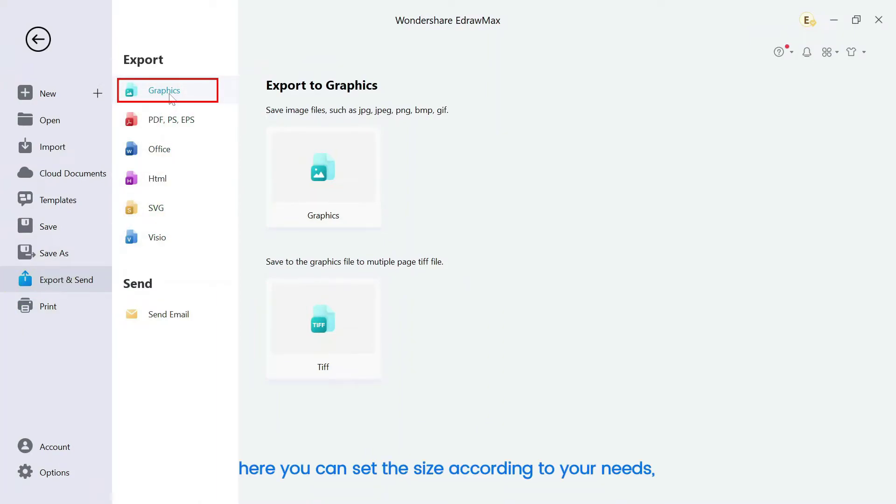
pyautogui.click(326, 185)
pyautogui.click(595, 448)
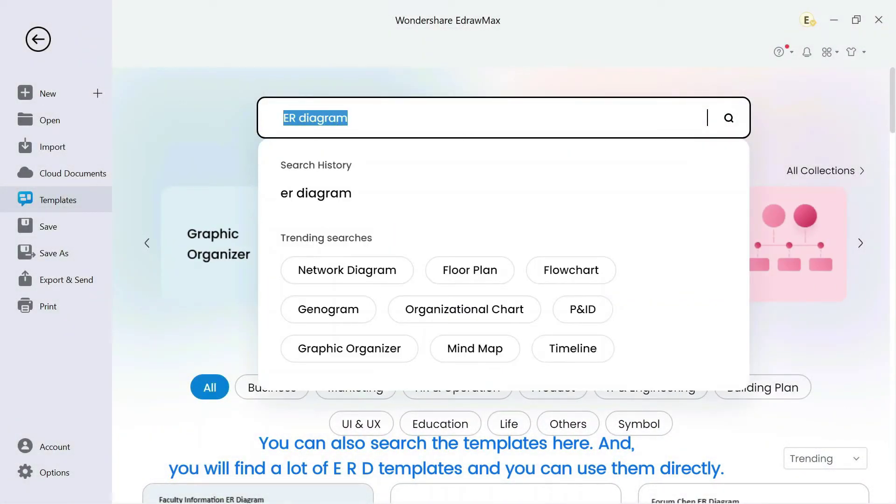
# Step: Search the templates for "ER diagram" and browse the matching templates
pyautogui.press('Return')
pyautogui.scroll(-10, 311, 286)
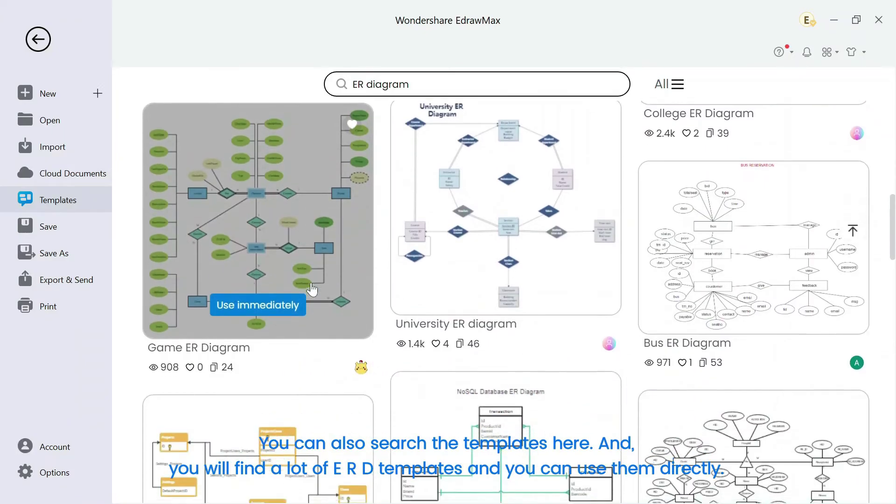
pyautogui.scroll(-11, 312, 289)
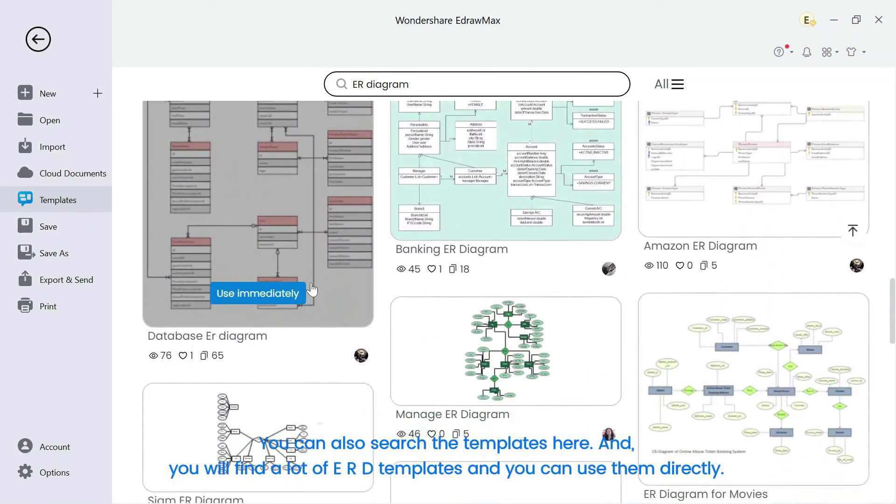
pyautogui.scroll(-1, 311, 290)
pyautogui.scroll(-3, 314, 287)
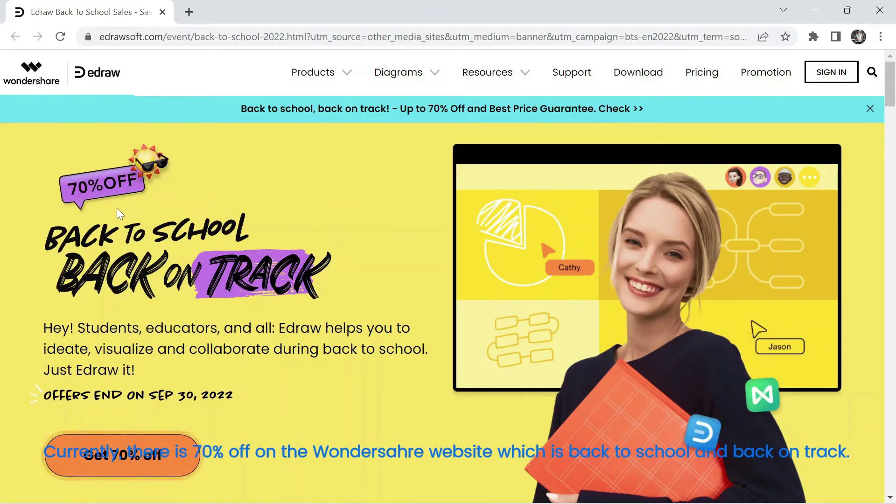
# Step: Switch to the browser and examine the Edraw Back To School sale page, including the EdrawMax, EdrawMind and bundle pricing
pyautogui.scroll(-3, 148, 229)
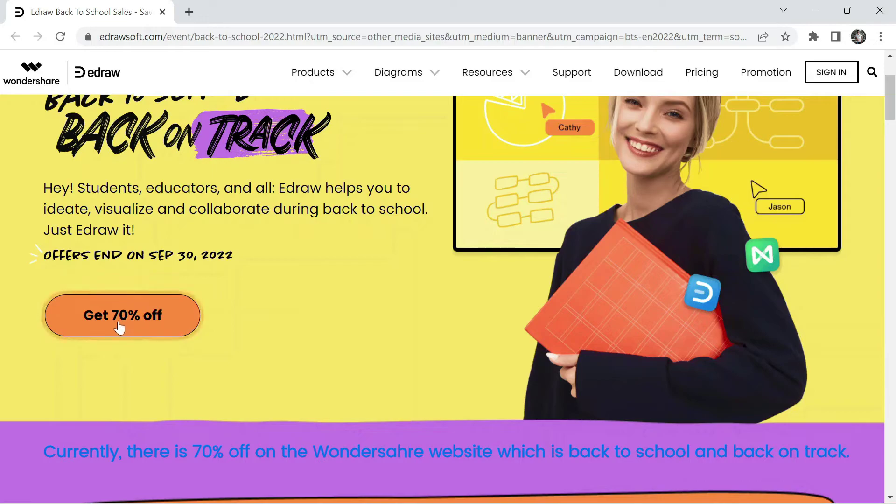
pyautogui.scroll(-6, 232, 338)
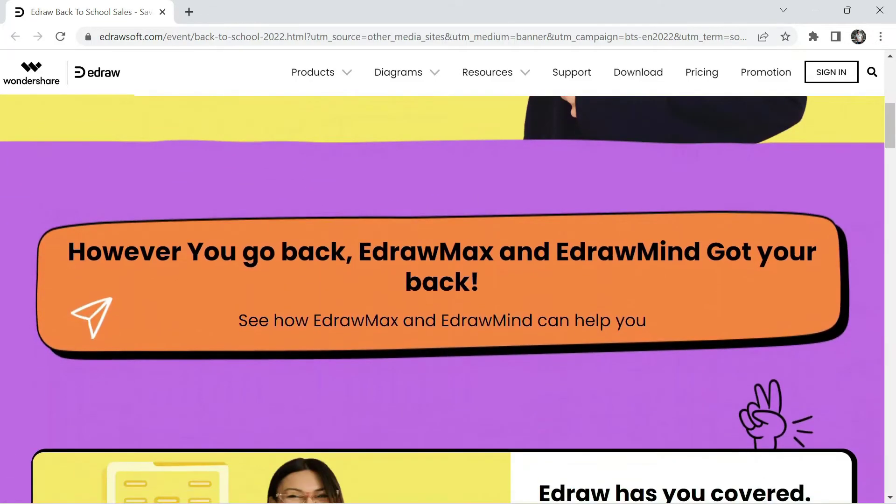
pyautogui.scroll(-10, 252, 345)
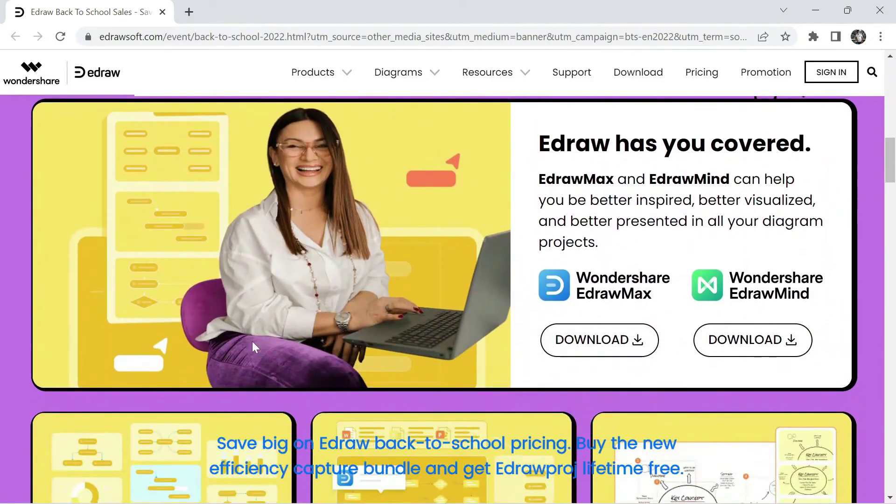
pyautogui.scroll(-4, 252, 341)
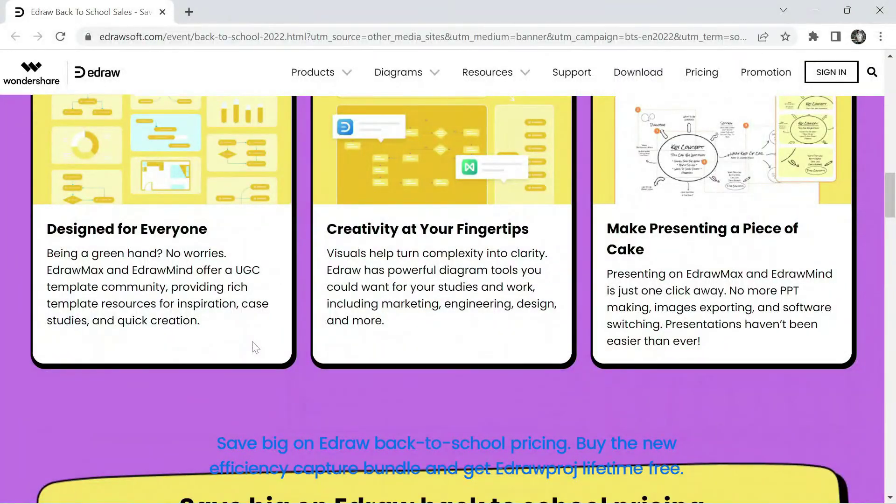
pyautogui.scroll(-4, 252, 340)
pyautogui.scroll(-5, 252, 340)
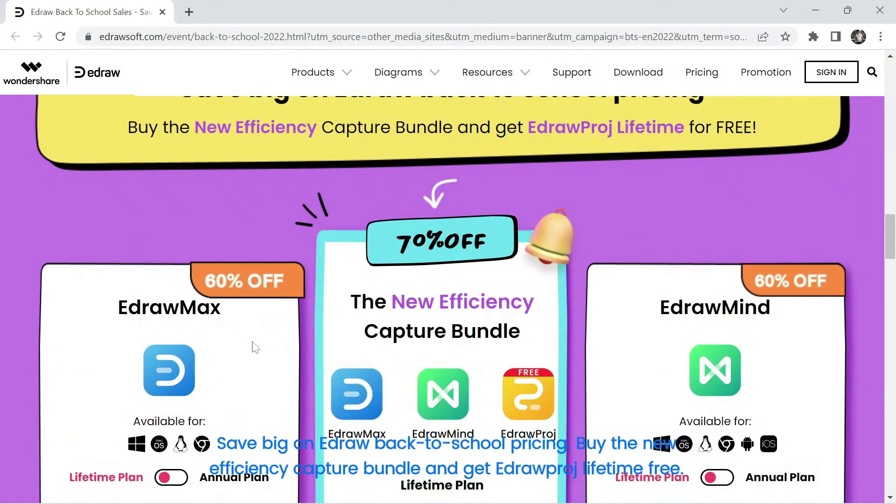
pyautogui.scroll(-2, 254, 346)
pyautogui.scroll(-3, 255, 348)
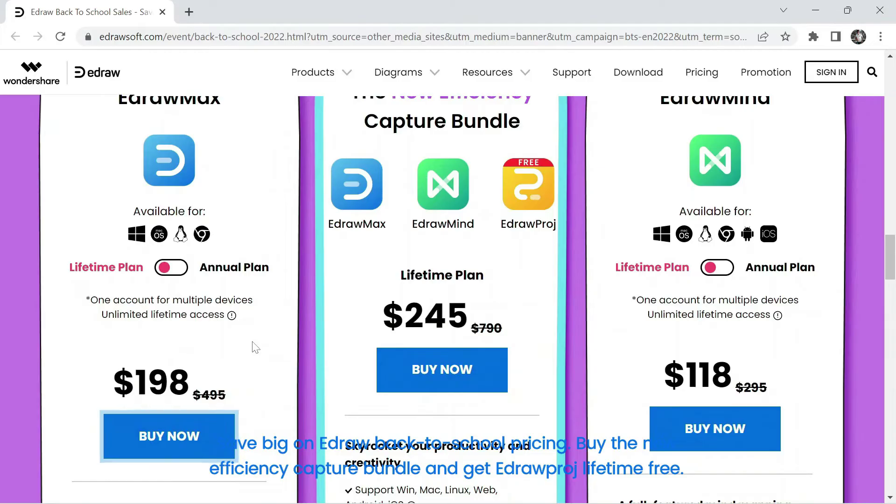
pyautogui.scroll(-4, 255, 348)
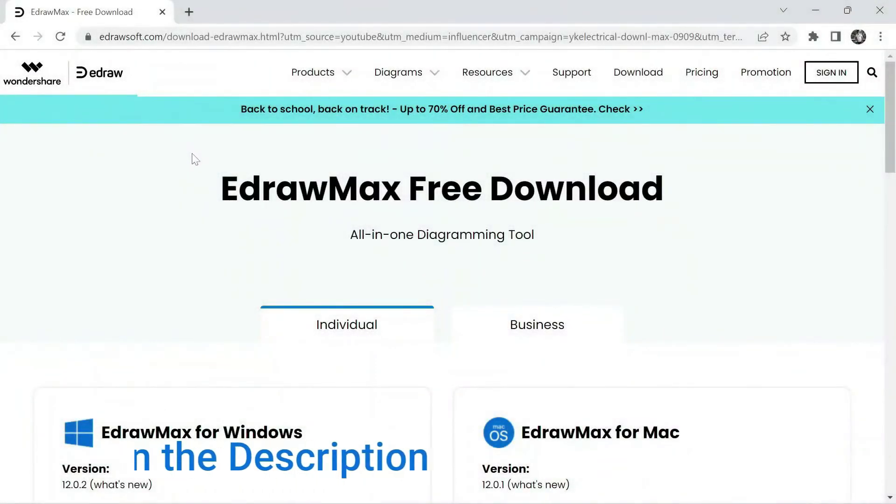
pyautogui.scroll(-3, 194, 160)
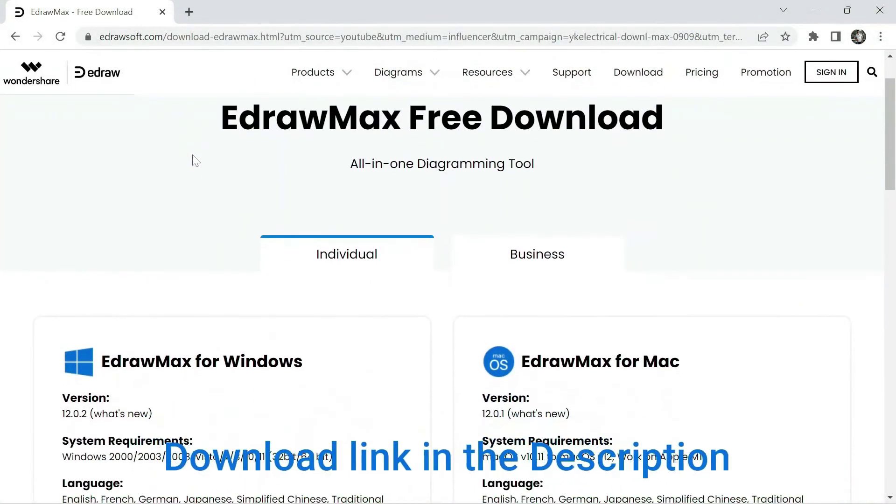
# Step: Examine the EdrawMax download page for the Windows, Mac, Linux and online versions
pyautogui.scroll(-1, 414, 212)
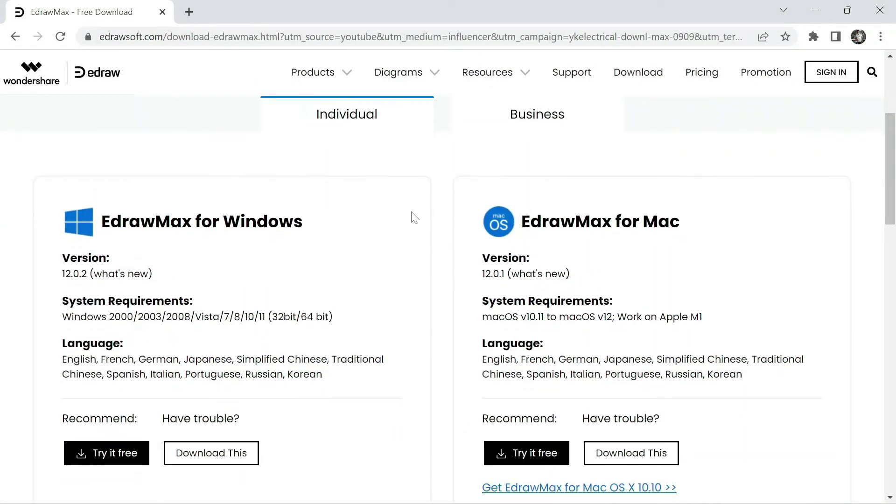
pyautogui.moveTo(305, 223); pyautogui.dragTo(101, 224)
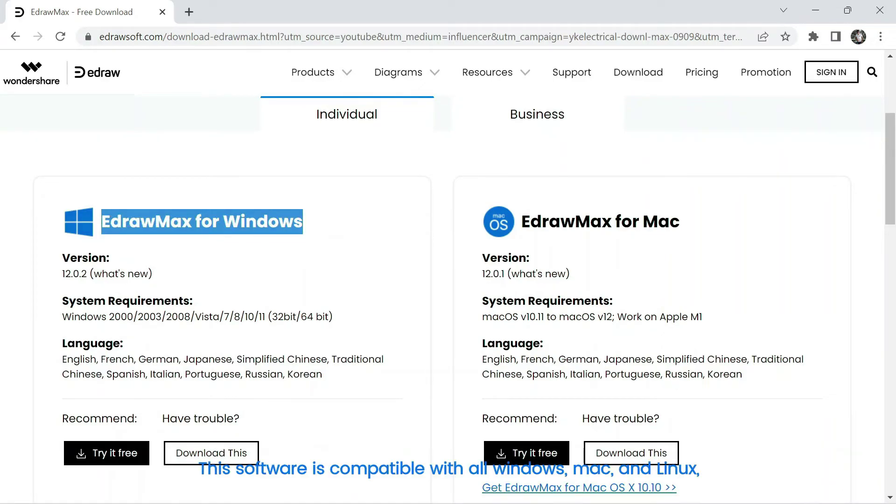
pyautogui.moveTo(694, 222); pyautogui.dragTo(521, 223)
pyautogui.scroll(-1, 521, 222)
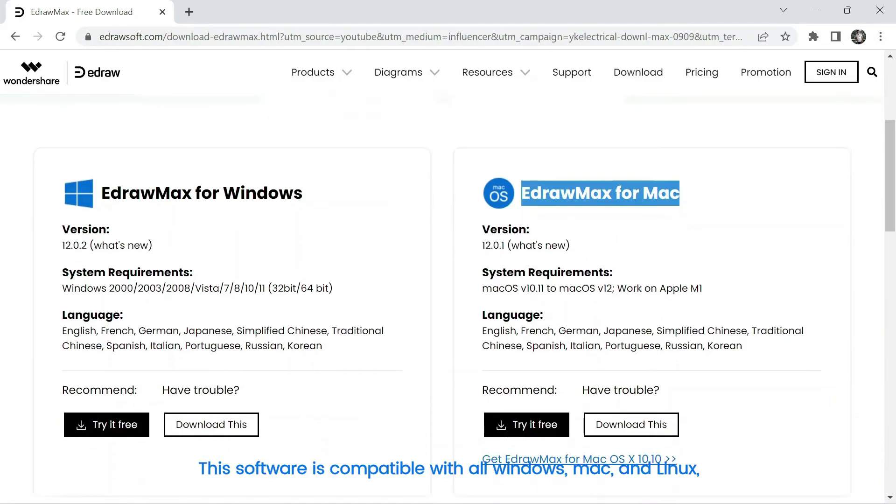
pyautogui.scroll(-5, 402, 304)
pyautogui.moveTo(270, 317); pyautogui.dragTo(110, 317)
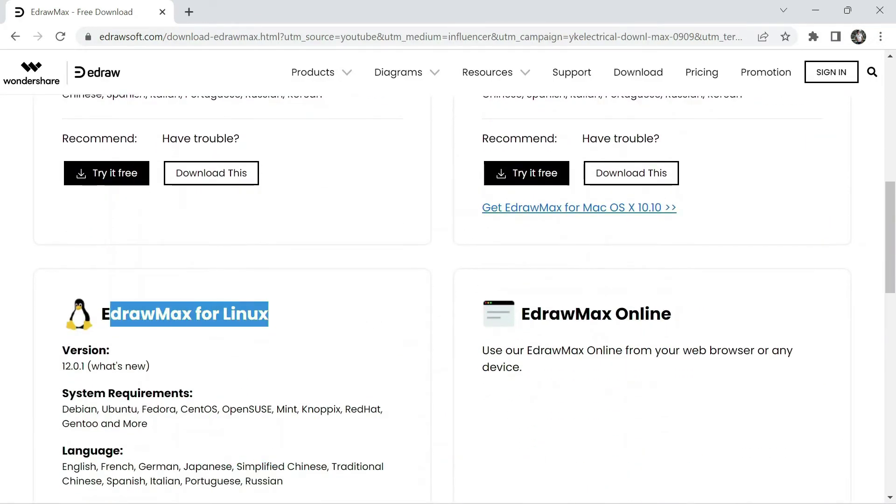
pyautogui.scroll(-1, 371, 335)
pyautogui.moveTo(672, 243); pyautogui.dragTo(521, 244)
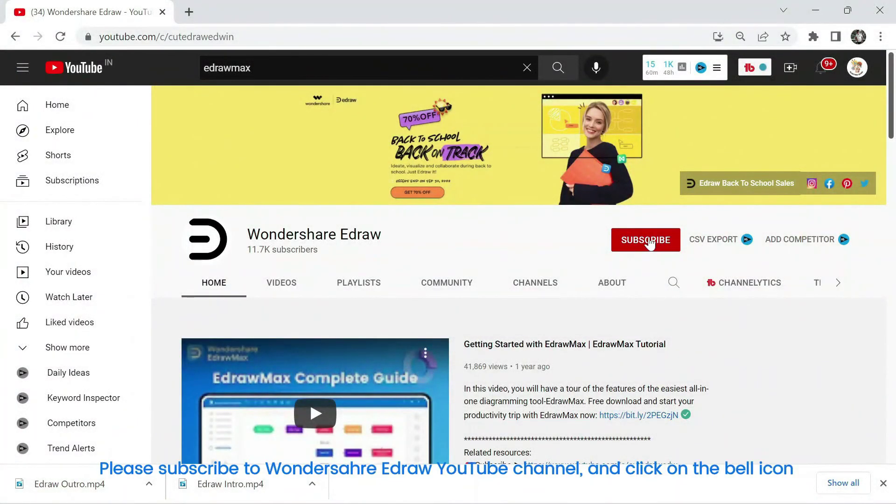
# Step: Subscribe to the Wondershare Edraw YouTube channel and open its notification options
pyautogui.click(649, 242)
pyautogui.click(671, 239)
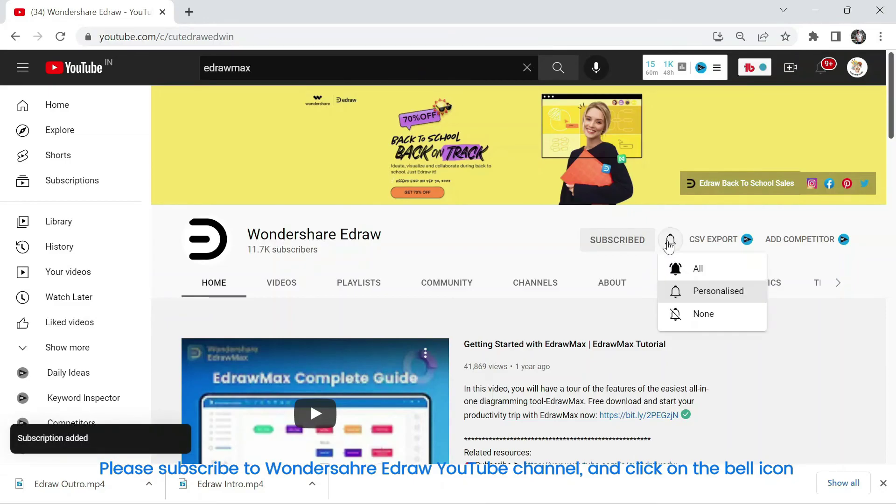